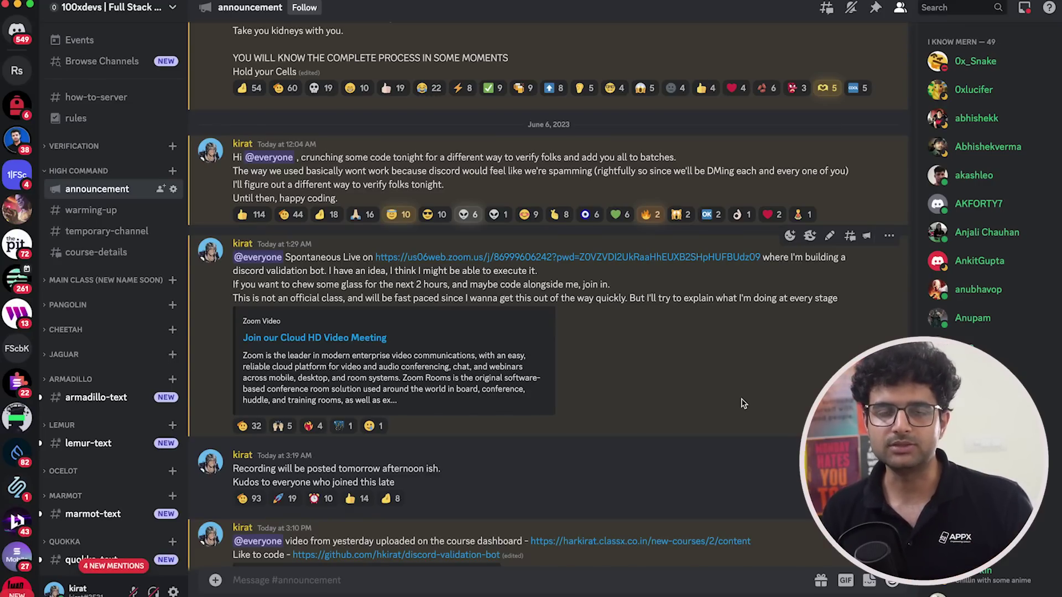
- Skim the validation-bot announcements in Discord, then bring up the blank Eraser canvas
scroll(166, 354, down, 5)
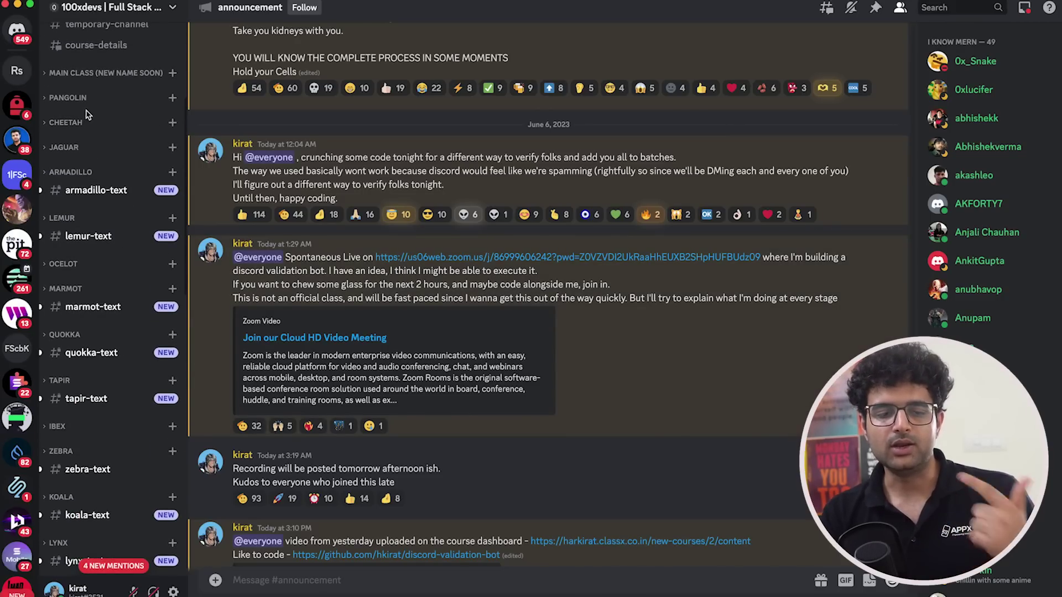
scroll(94, 114, up, 1)
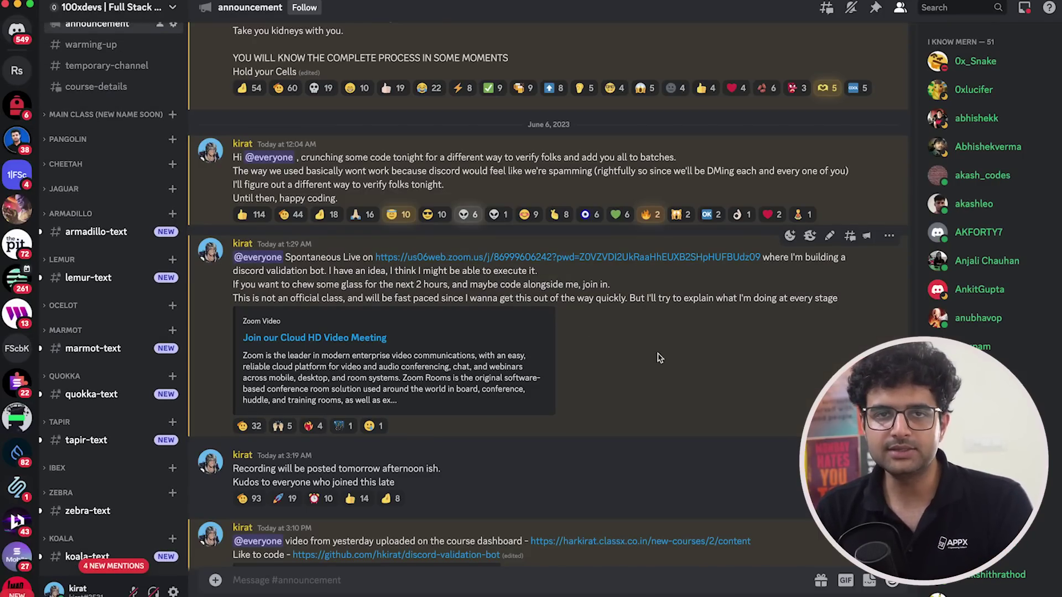
key(super+Tab)
key(super+Tab)
key(super+Tab)
key(ctrl+shift+Tab)
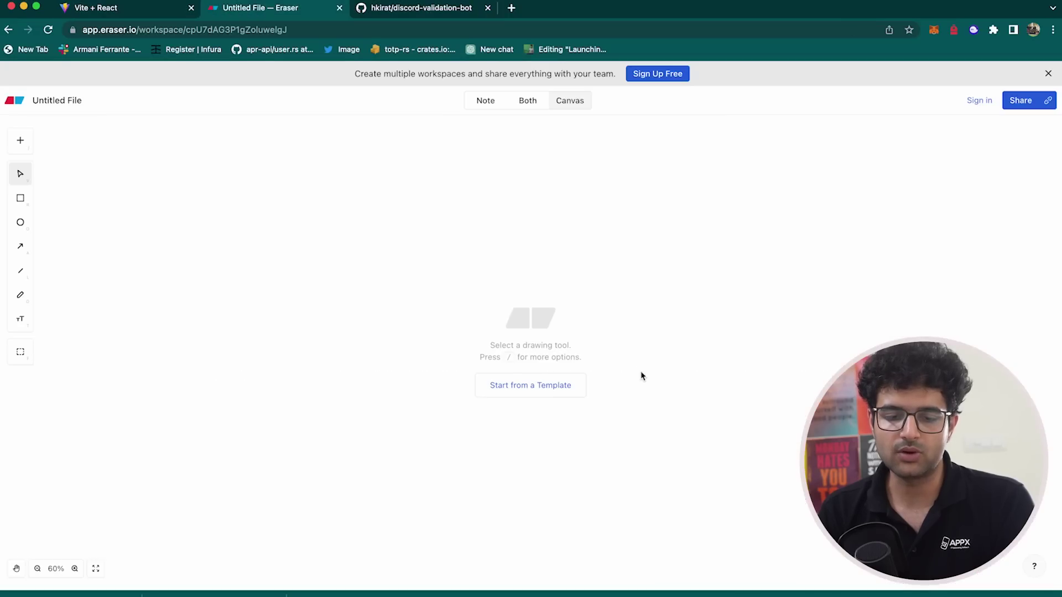
- Draw a large trial rectangle, check the ?verify message in Discord, then delete the rectangle
click(20, 198)
drag(277, 253, 585, 485)
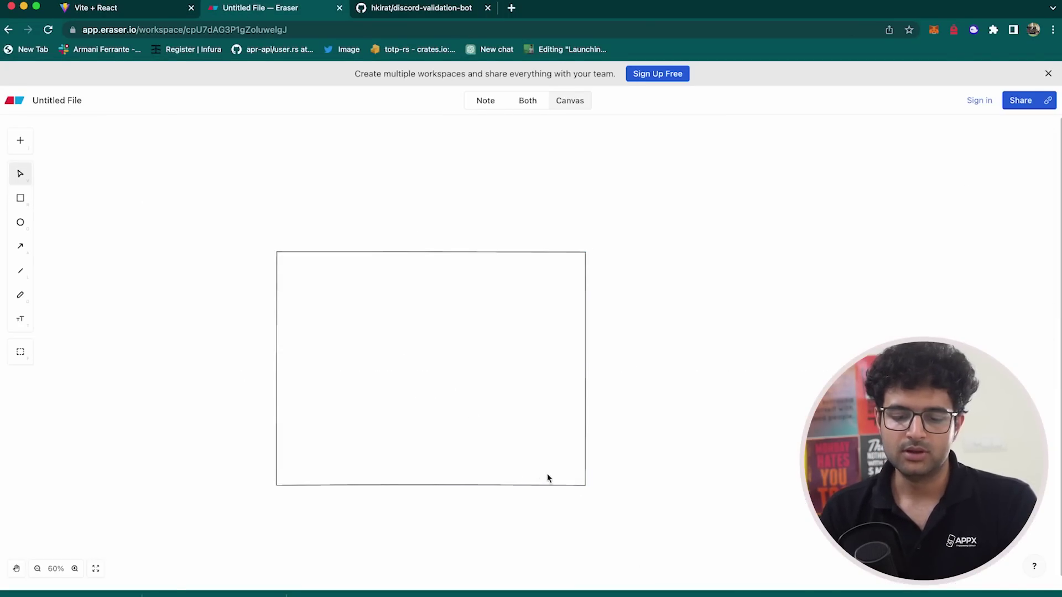
key(super+Tab)
scroll(201, 299, down, 3)
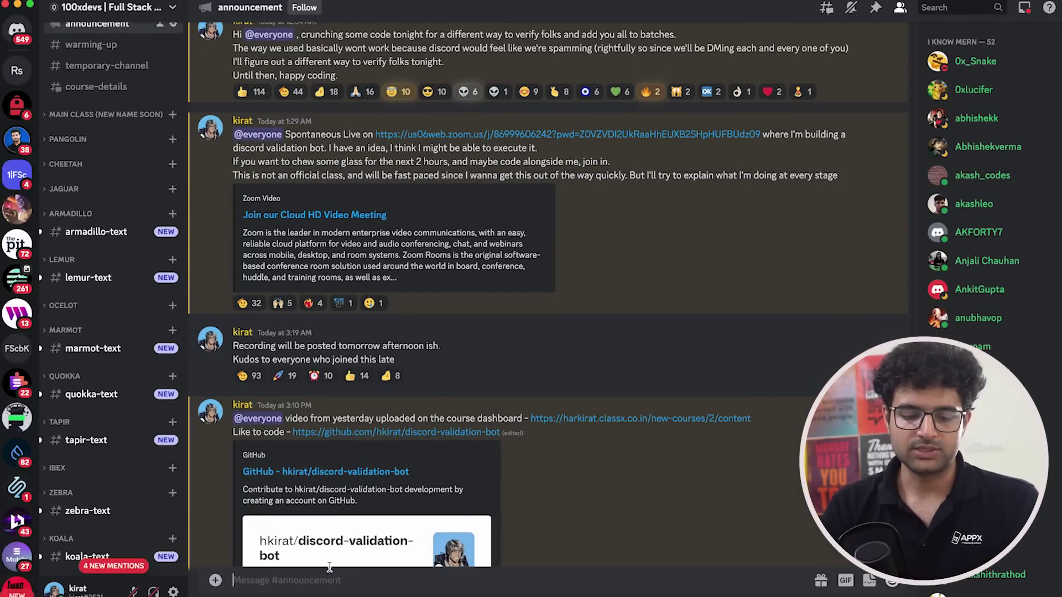
text(?verify)
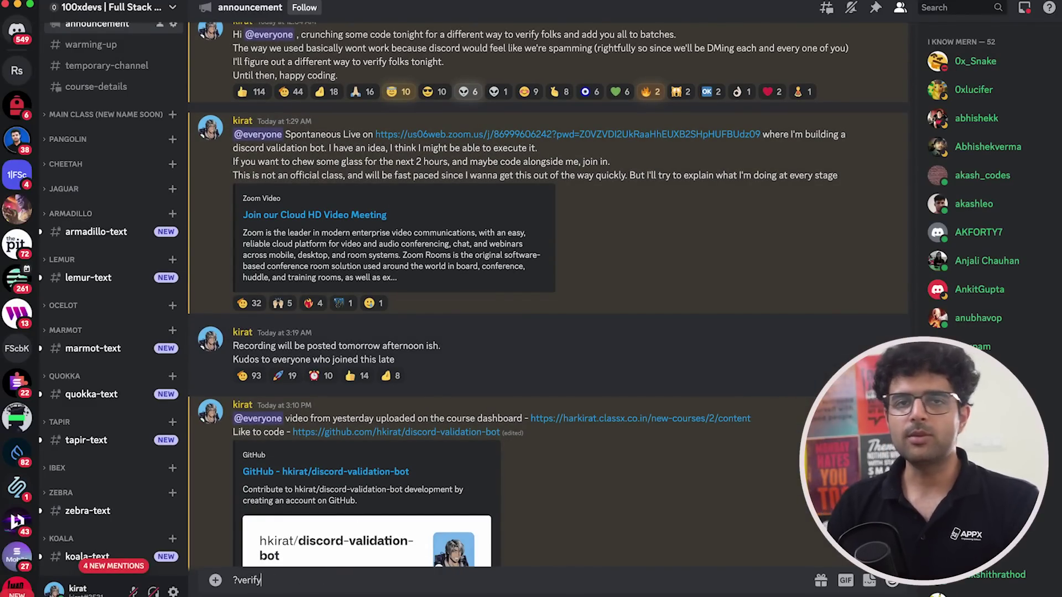
key(super+Tab)
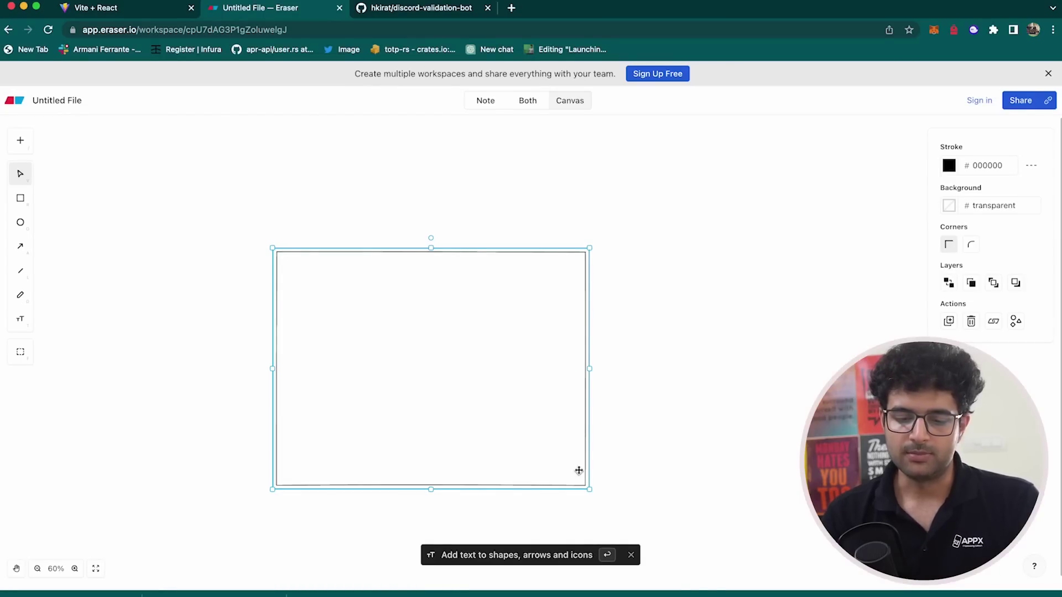
key(Delete)
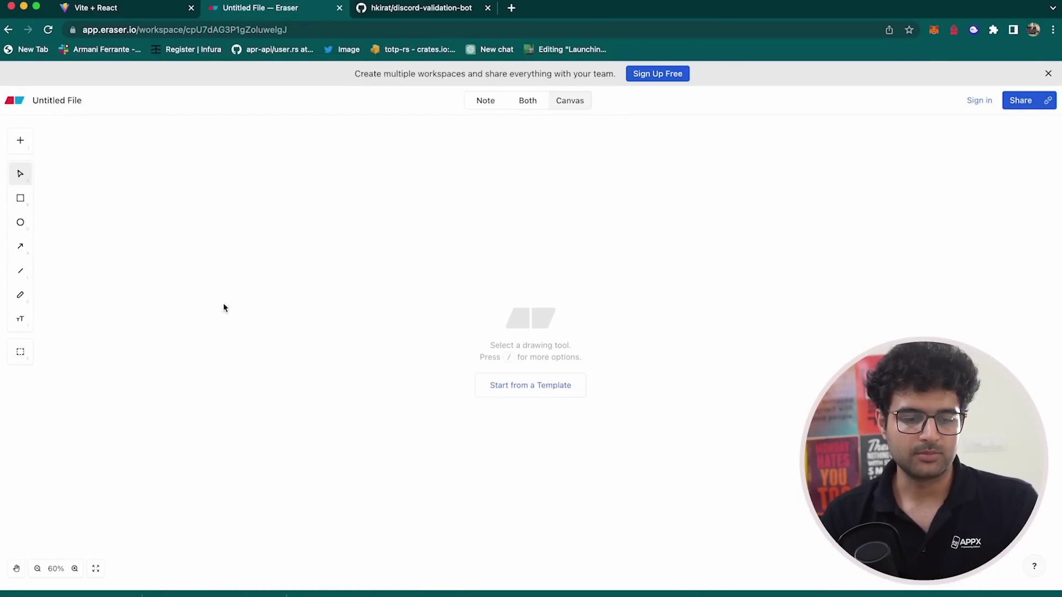
- Draw a small box, duplicate it, label the left one API and align both boxes
click(17, 200)
mouse_move(216, 188)
mouse_down()
mouse_move(291, 242)
mouse_move(495, 239)
mouse_move(481, 212)
mouse_up()
key(super+d)
key(super+Tab)
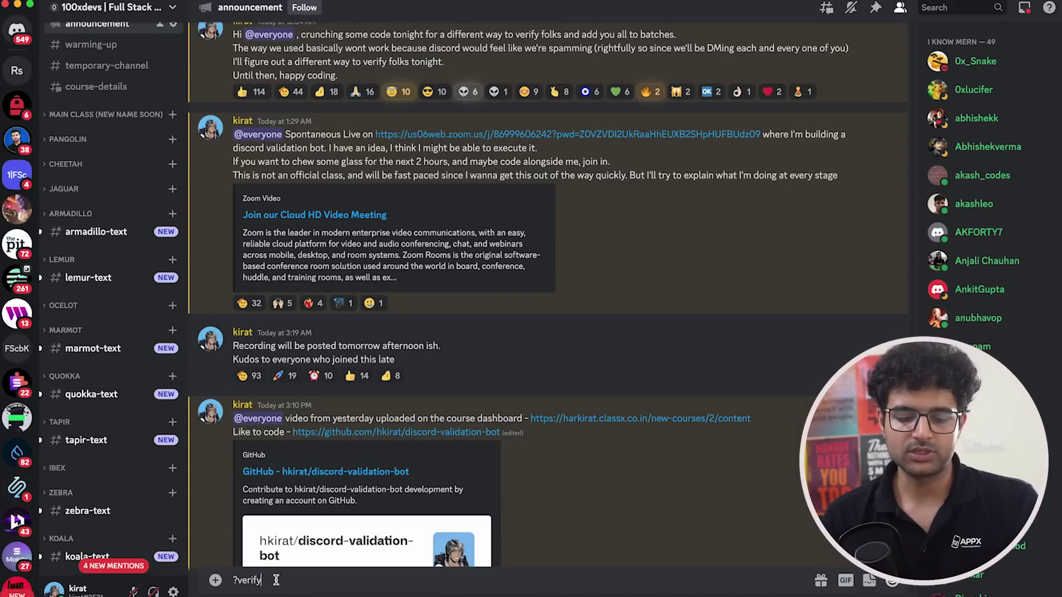
key(super+Tab)
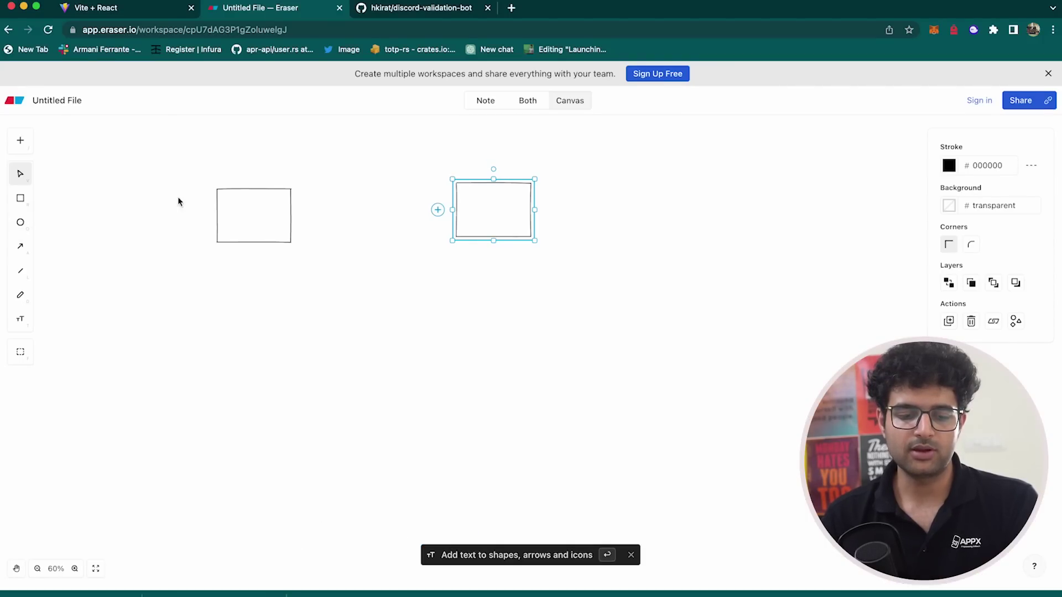
click(254, 213)
click(254, 214)
scroll(193, 173, up, 5)
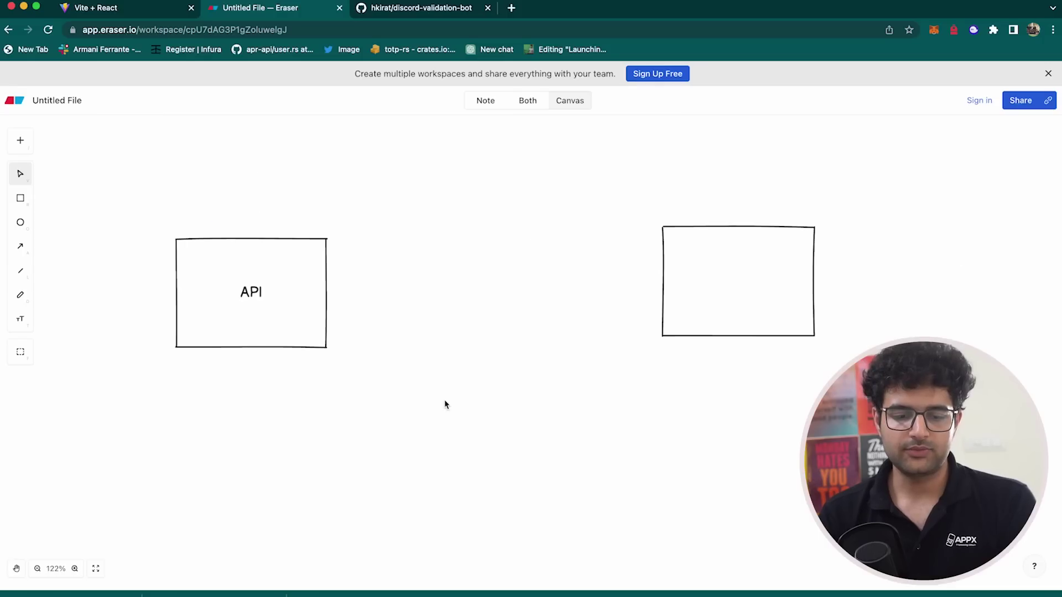
click(337, 268)
drag(336, 269, 336, 291)
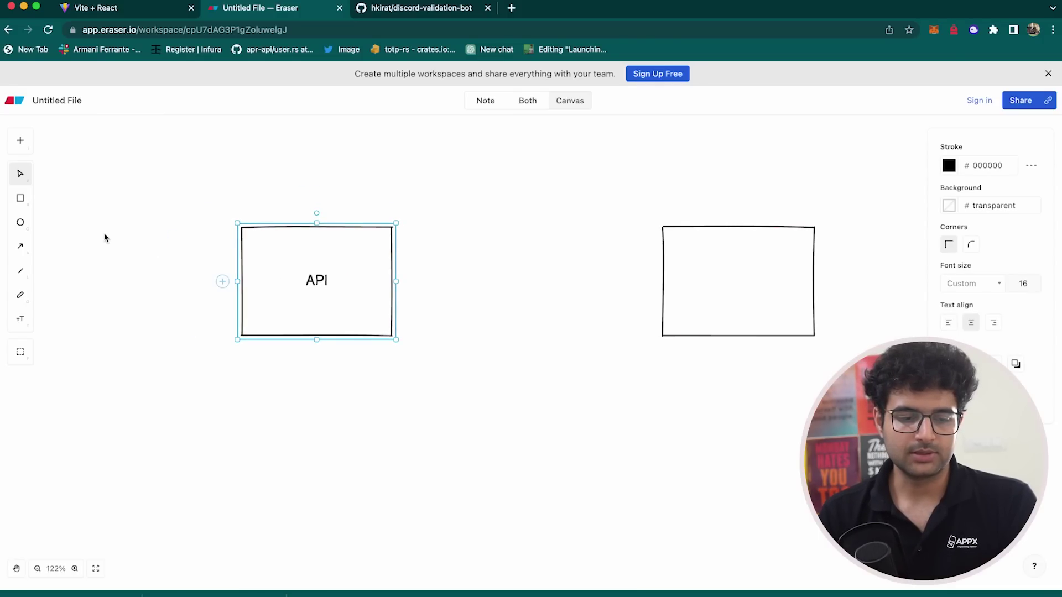
- Draw an arrow into the API box and one on to the right box, labelled with a username
key(a)
drag(94, 260, 239, 261)
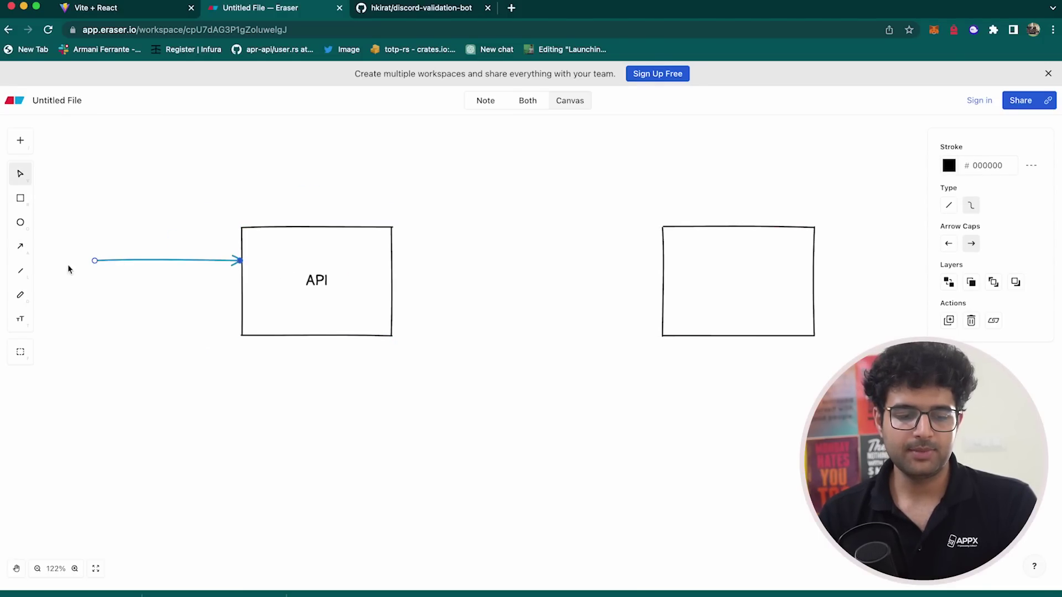
click(21, 249)
drag(412, 279, 662, 284)
double_click(696, 287)
text(hark)
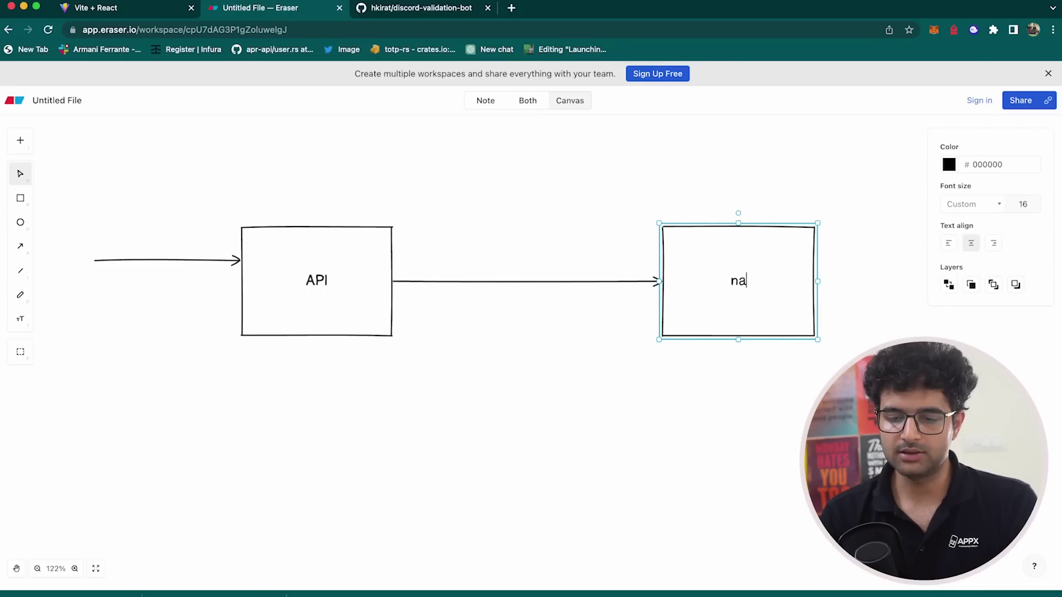
text(irat)
click(653, 362)
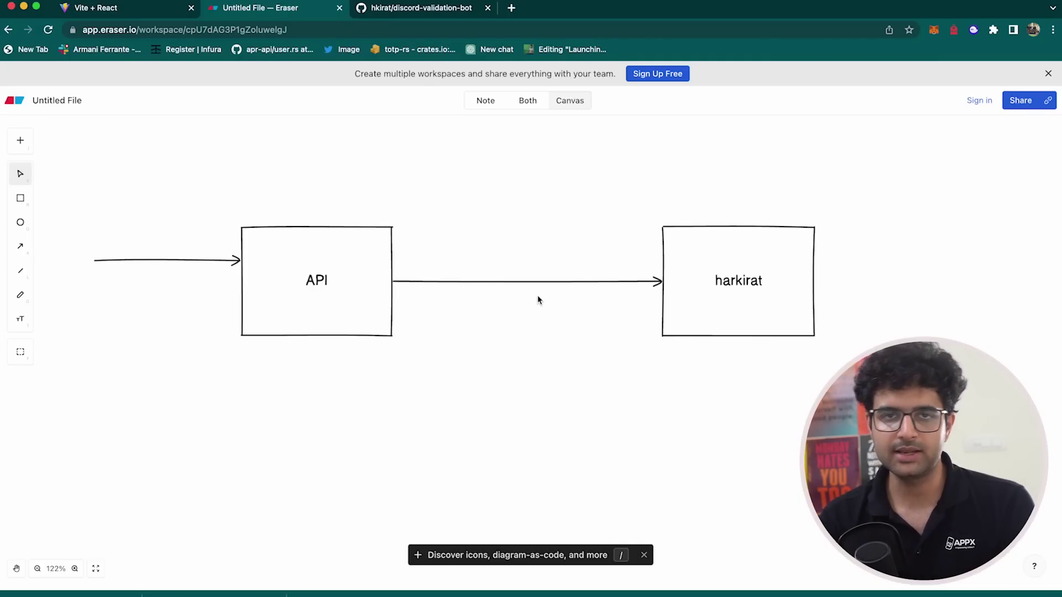
- Check the message author's roles on their Discord profile card, then return to the API diagram
key(super+Tab)
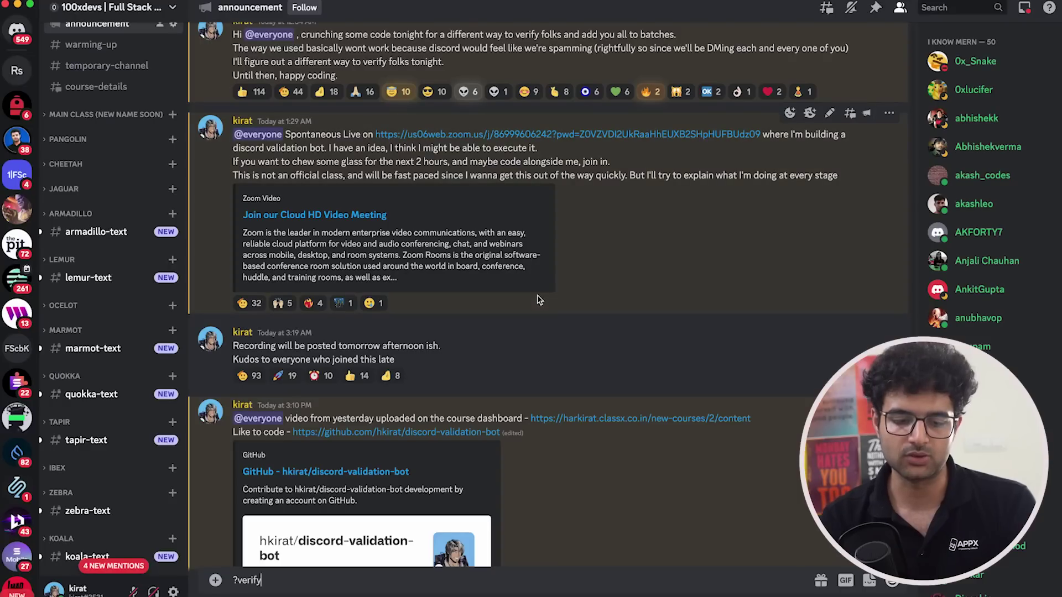
click(209, 344)
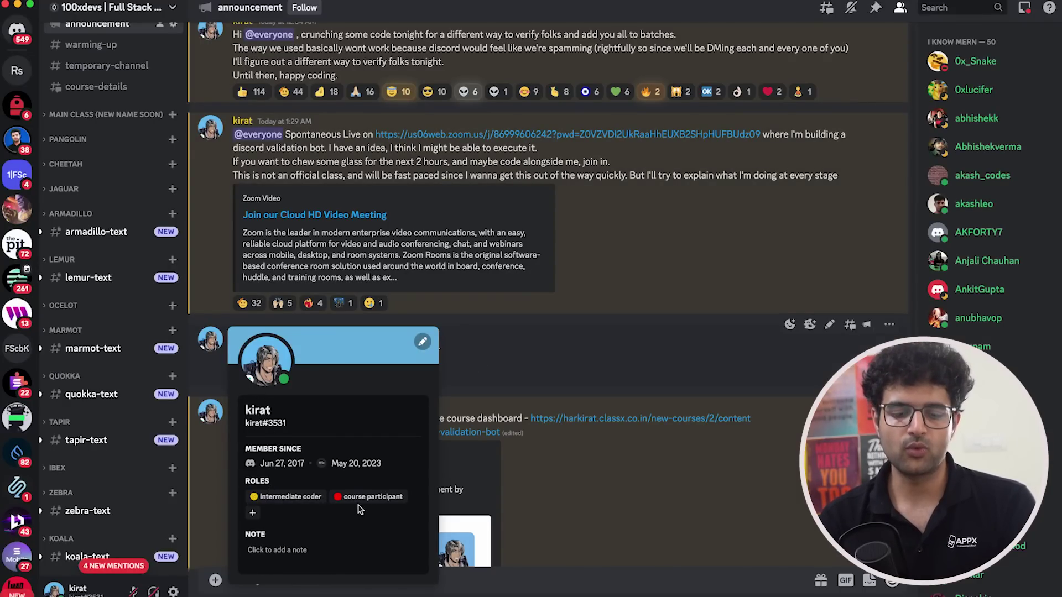
click(601, 507)
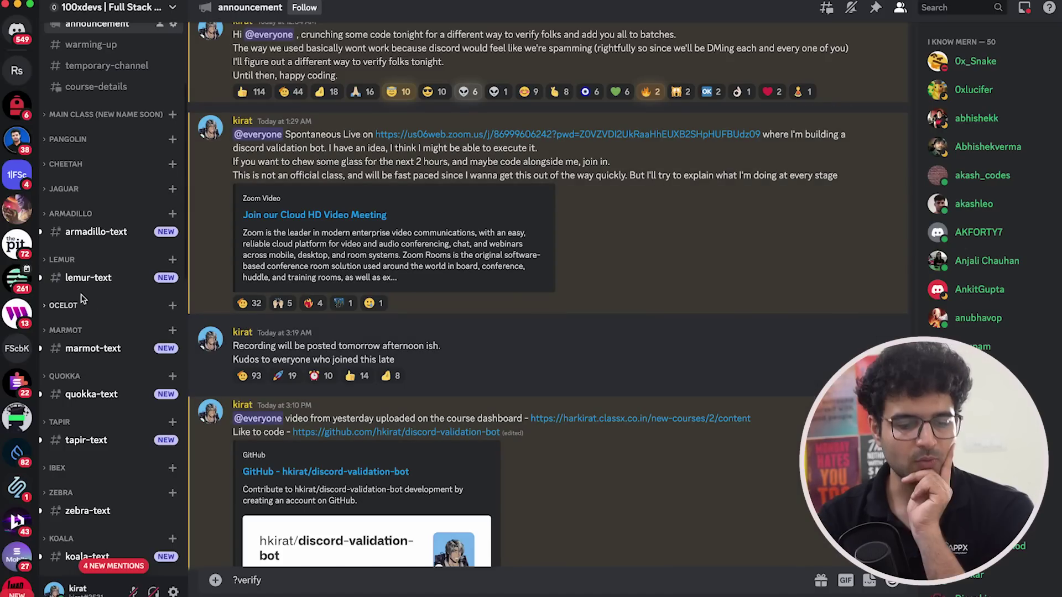
scroll(100, 310, down, 5)
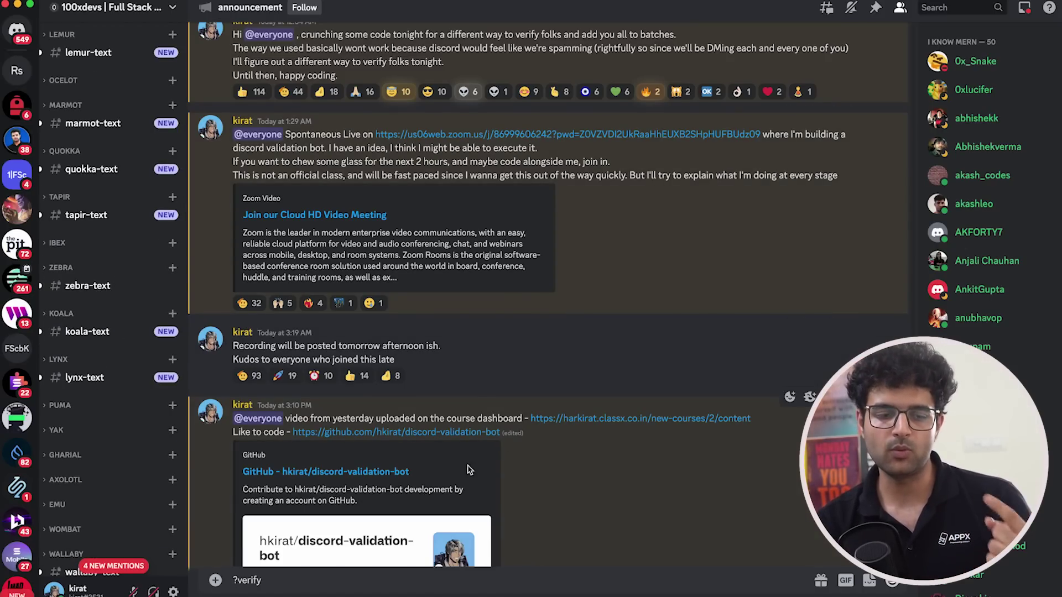
key(super+Tab)
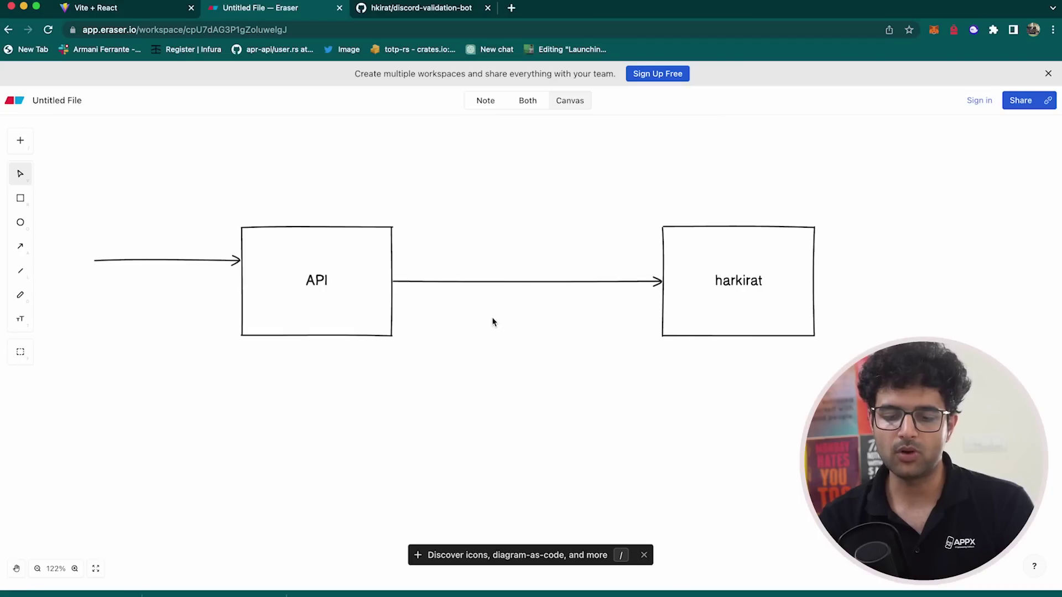
click(741, 288)
click(286, 295)
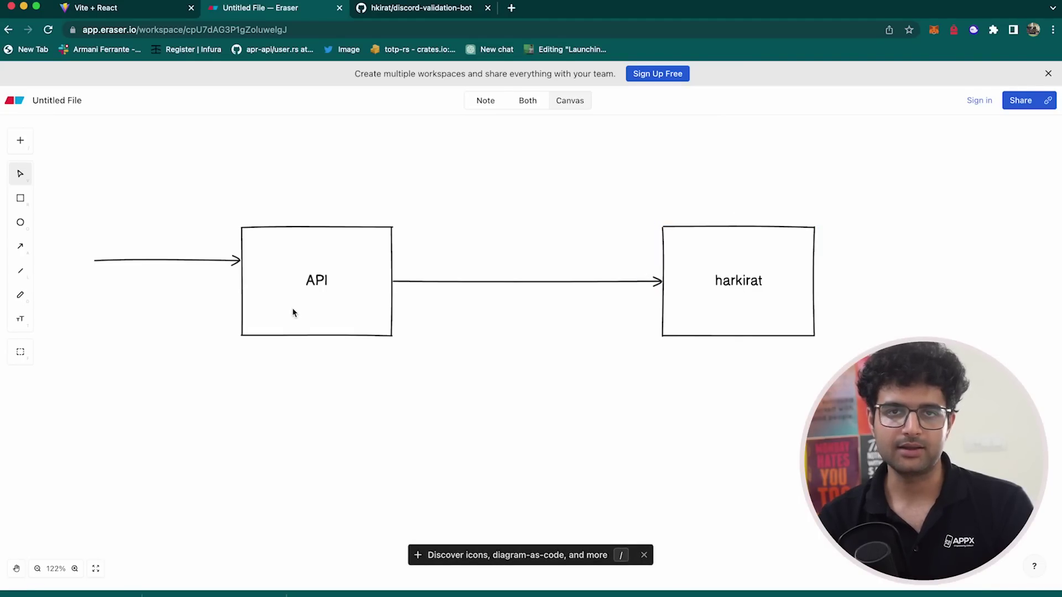
key(super+Tab)
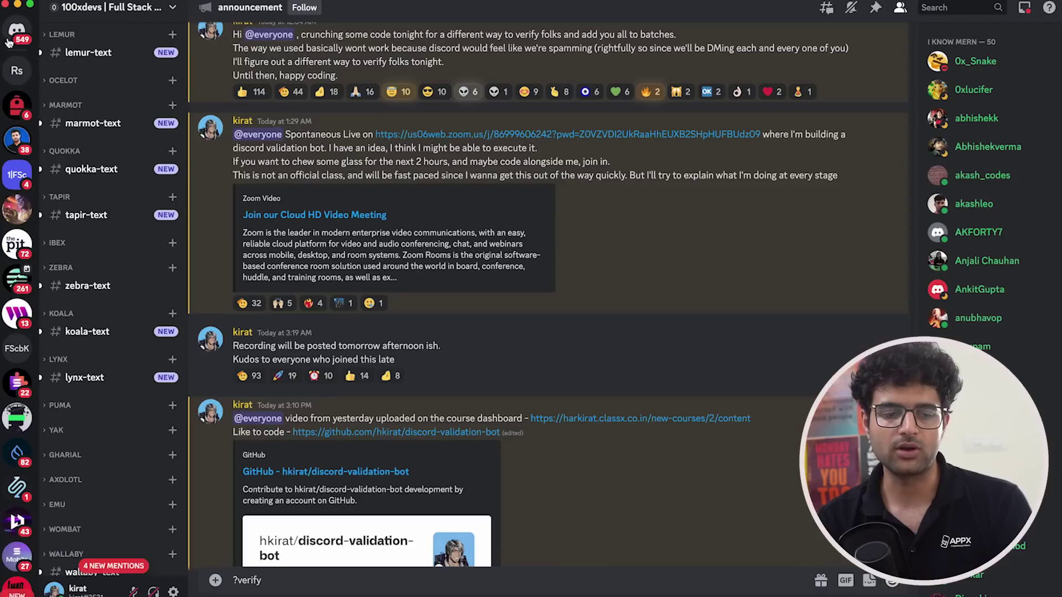
key(super+Tab)
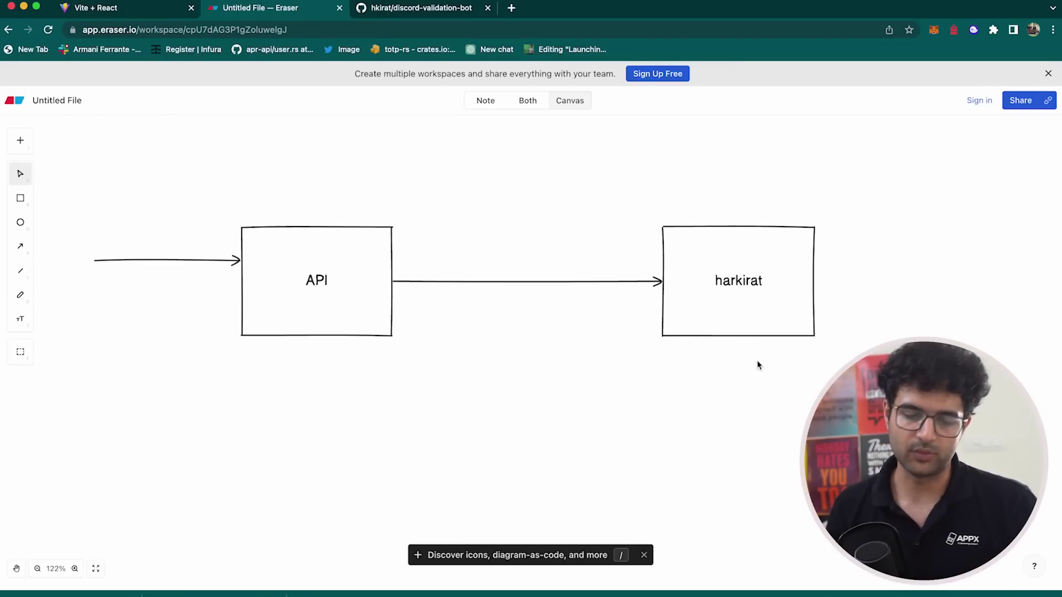
- Delete the username box and its arrow, then type an email address after ?verify in Discord
click(667, 272)
shift+click(611, 282)
key(BackSpace)
key(super+Tab)
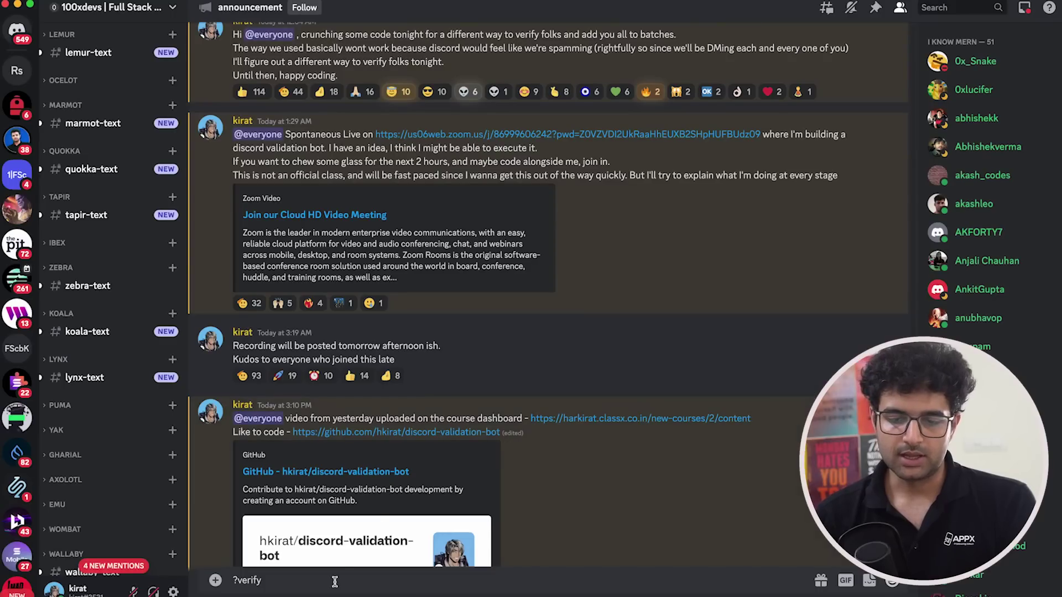
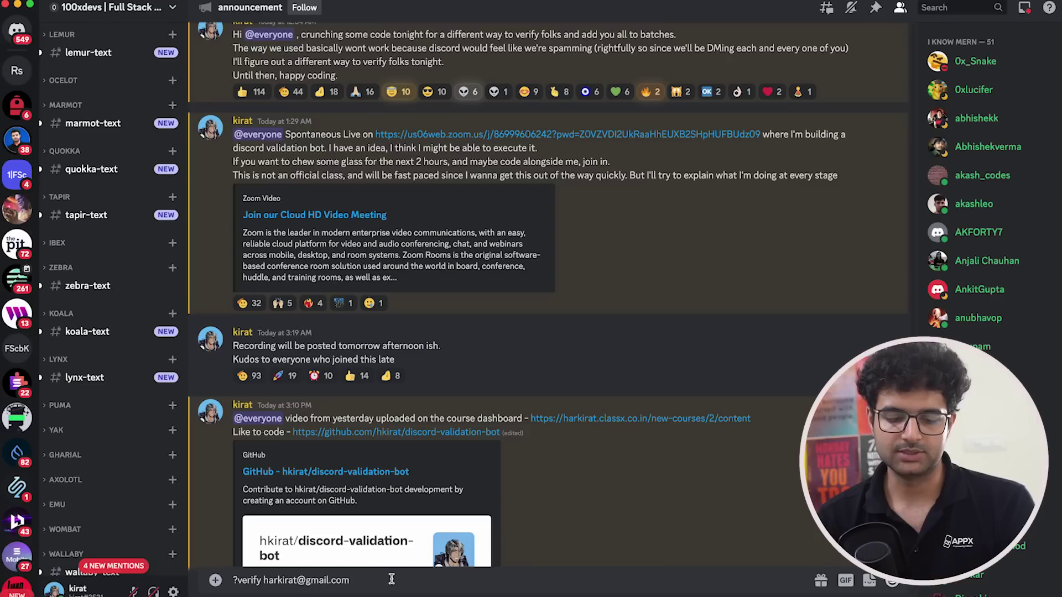
drag(394, 579, 176, 584)
drag(268, 585, 478, 585)
- Briefly select the API box in Eraser, then erase the email from the Discord draft
key(super+Tab)
click(310, 283)
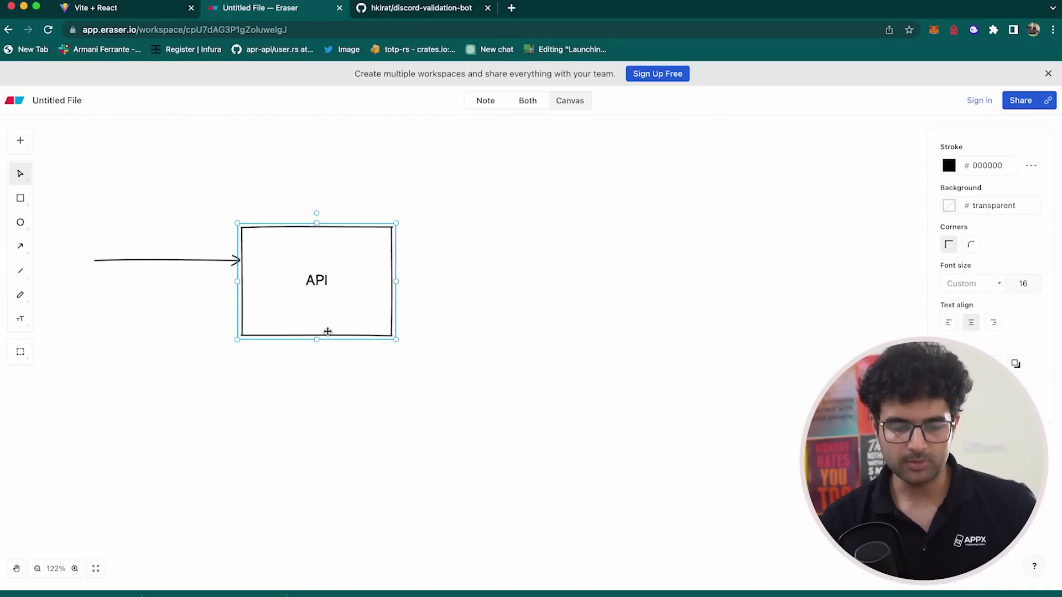
click(391, 374)
key(super+Tab)
click(278, 572)
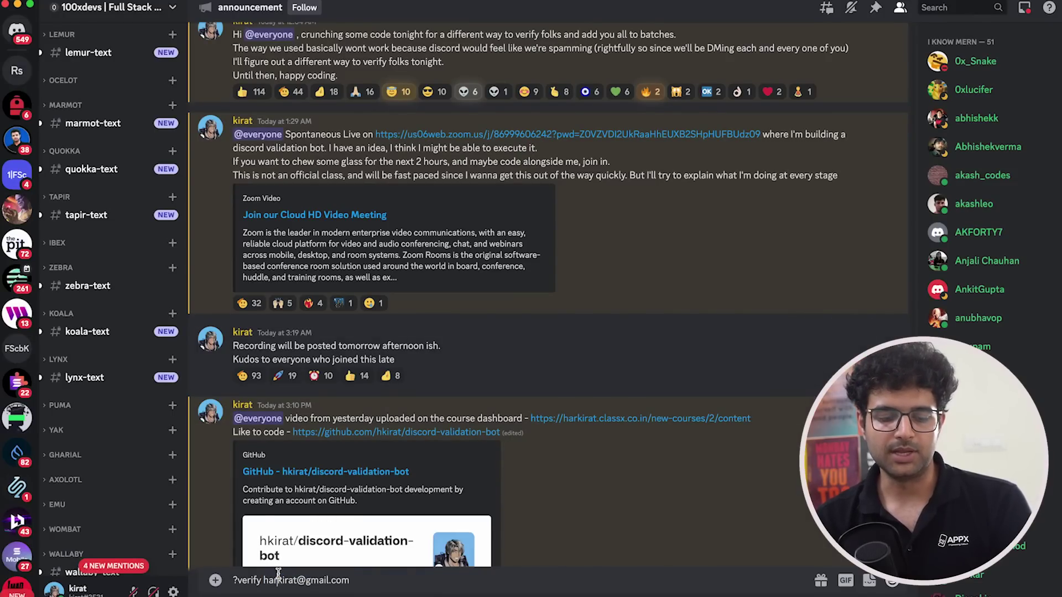
drag(265, 579, 413, 580)
key(BackSpace)
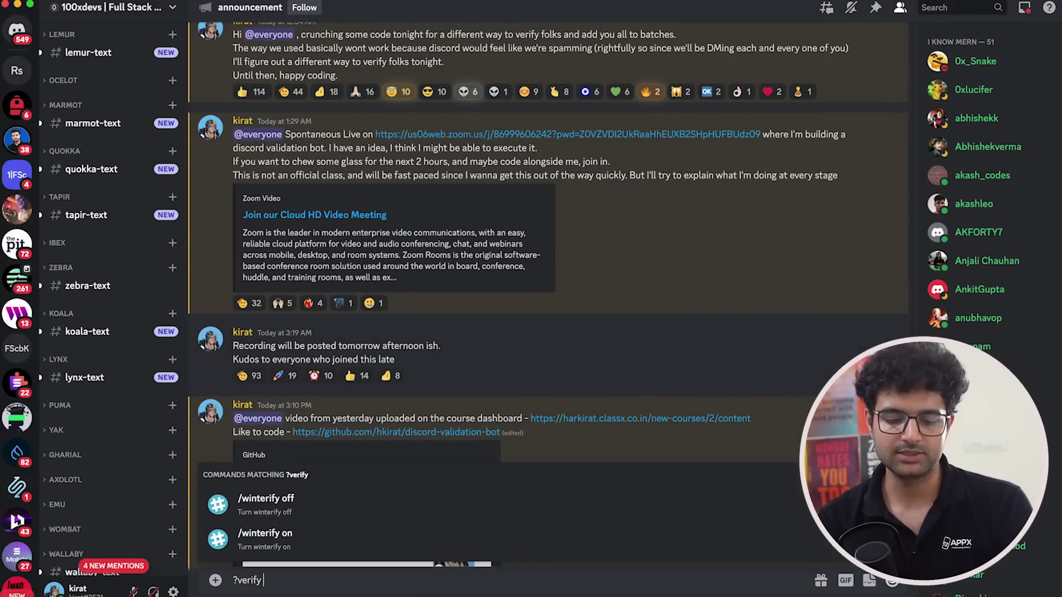
- Restore the email with undo, then replace it with a made-up dummy address after ?verify
key(super+z)
text(adAasd)
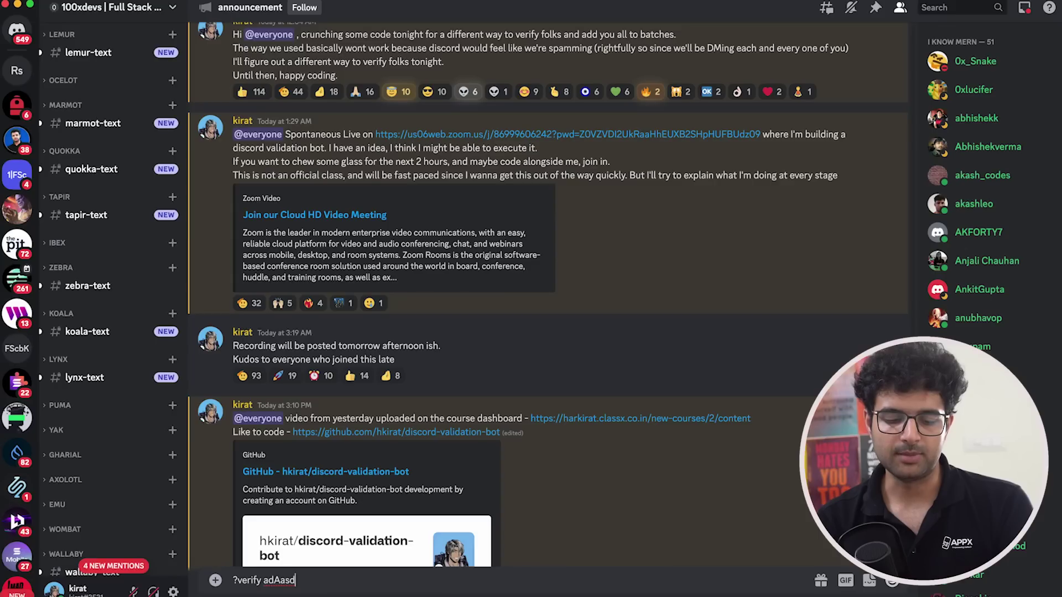
text(as@MisSPOp)
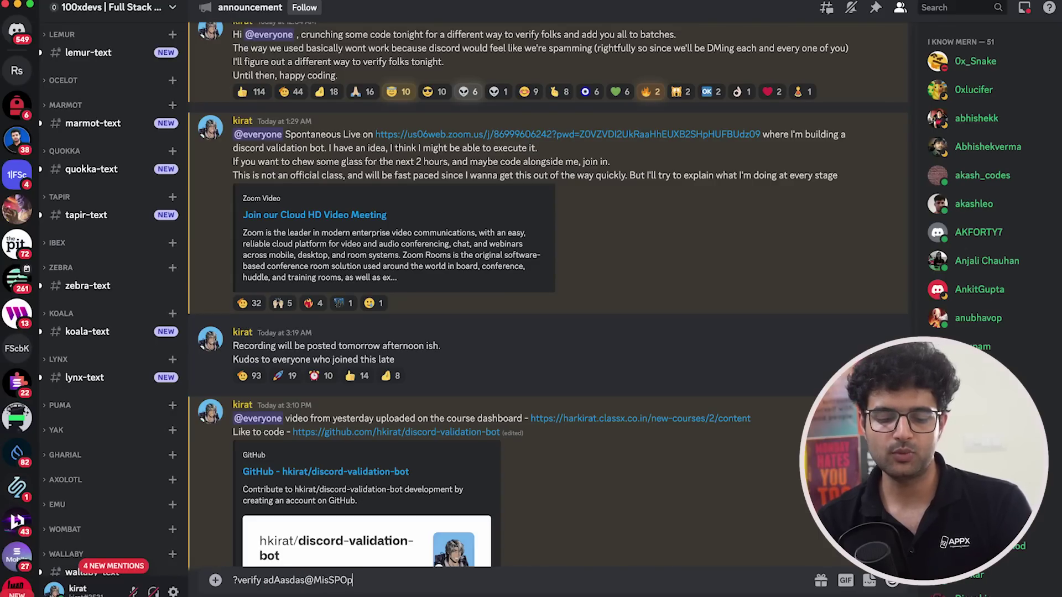
drag(262, 579, 568, 582)
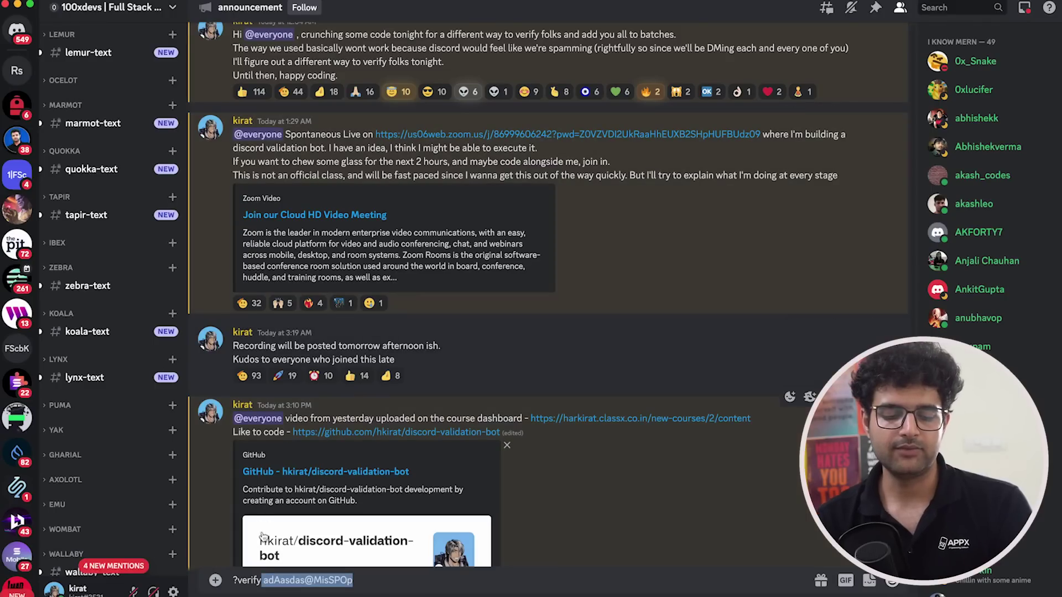
text(?verify adasdas@MisSPOp)
key(super+a)
click(277, 580)
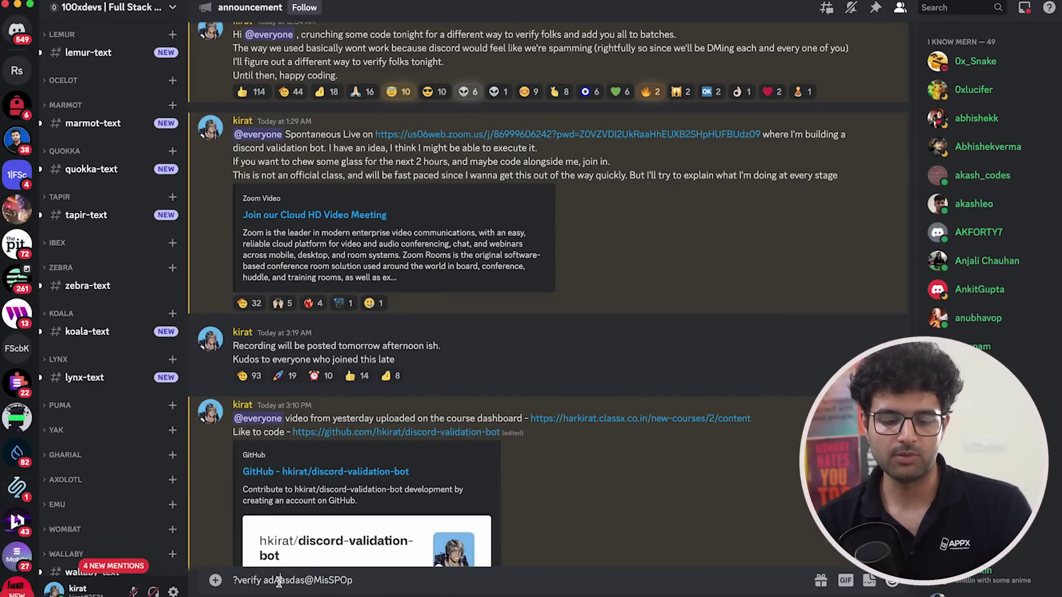
text(A)
drag(264, 580, 395, 581)
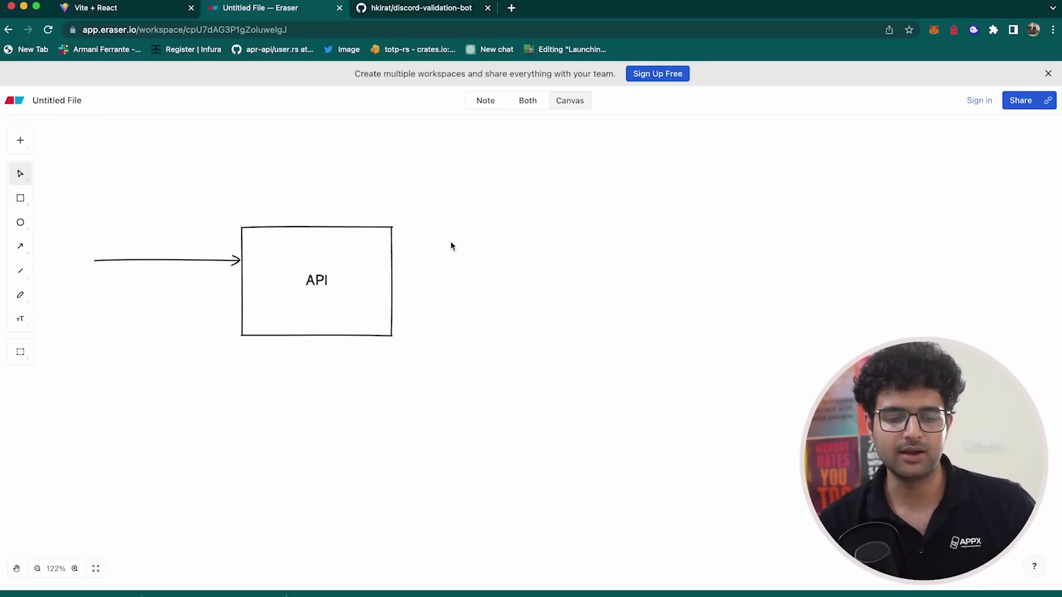
- Glance at Eraser's ellipse and rectangle tools, then open the discord-validation-bot repository tab
click(29, 225)
click(21, 198)
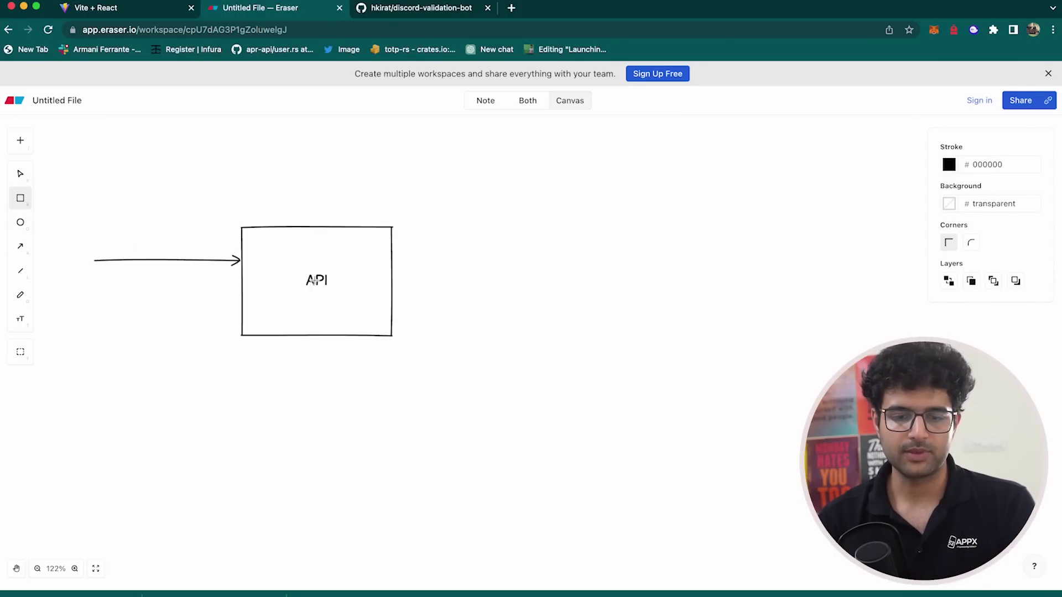
click(447, 9)
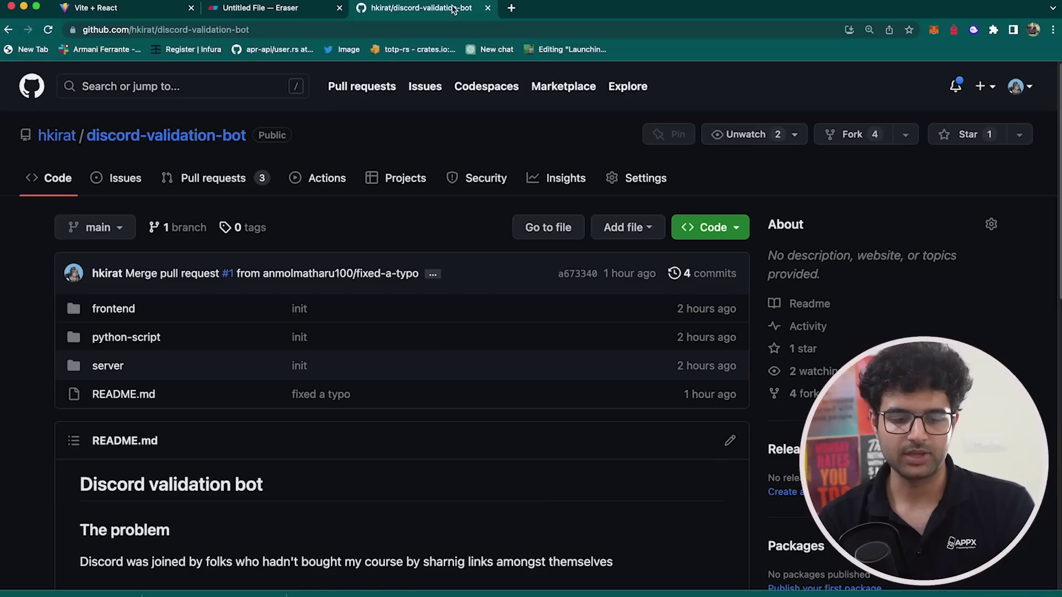
- Open server/index.js and inspect references to the '/secret' route and the email variable
click(107, 366)
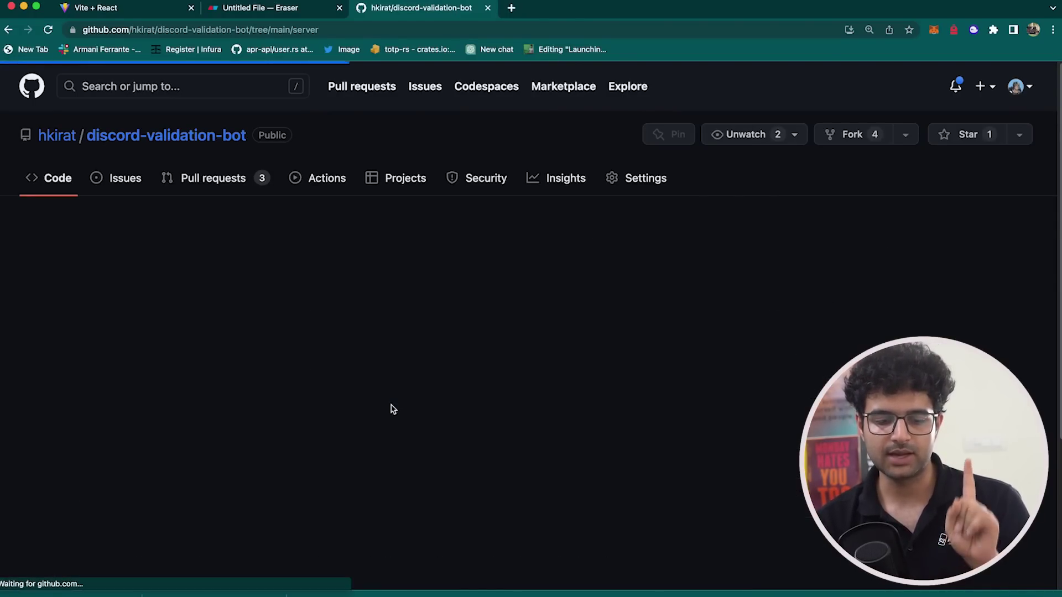
click(307, 380)
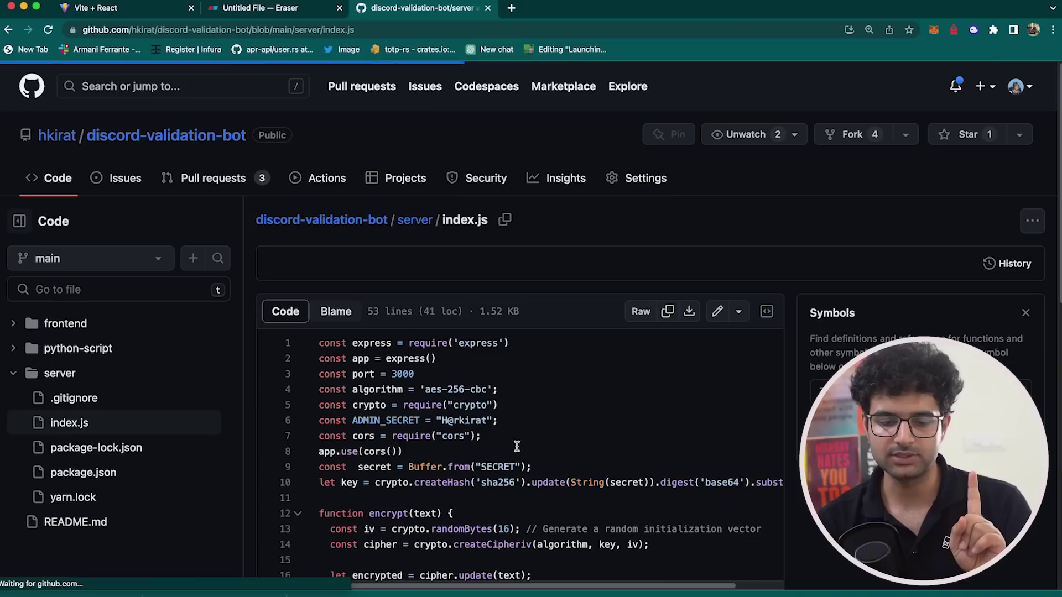
scroll(517, 446, down, 10)
scroll(517, 446, up, 1)
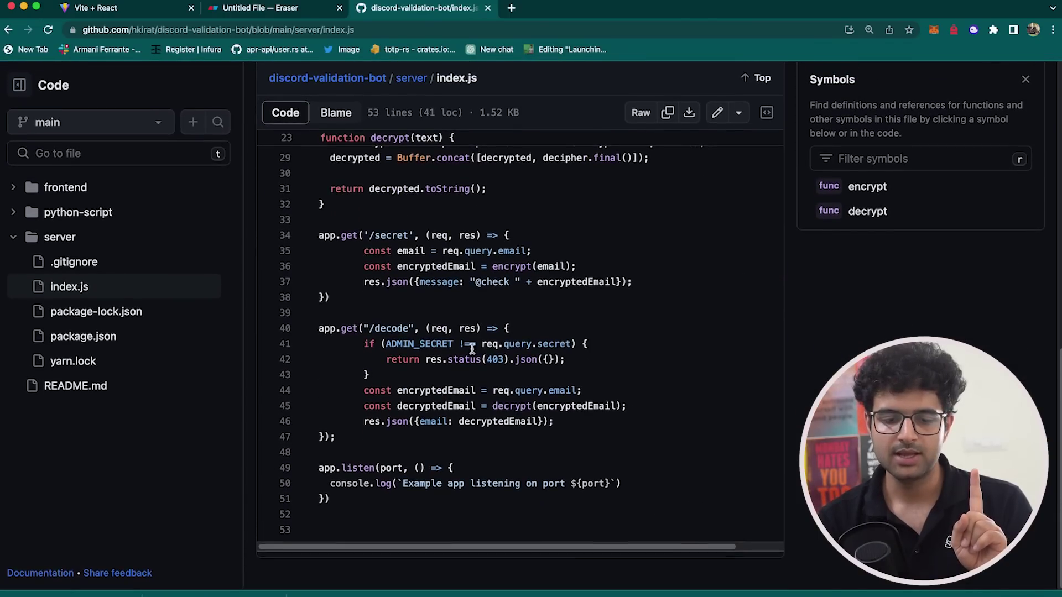
click(391, 236)
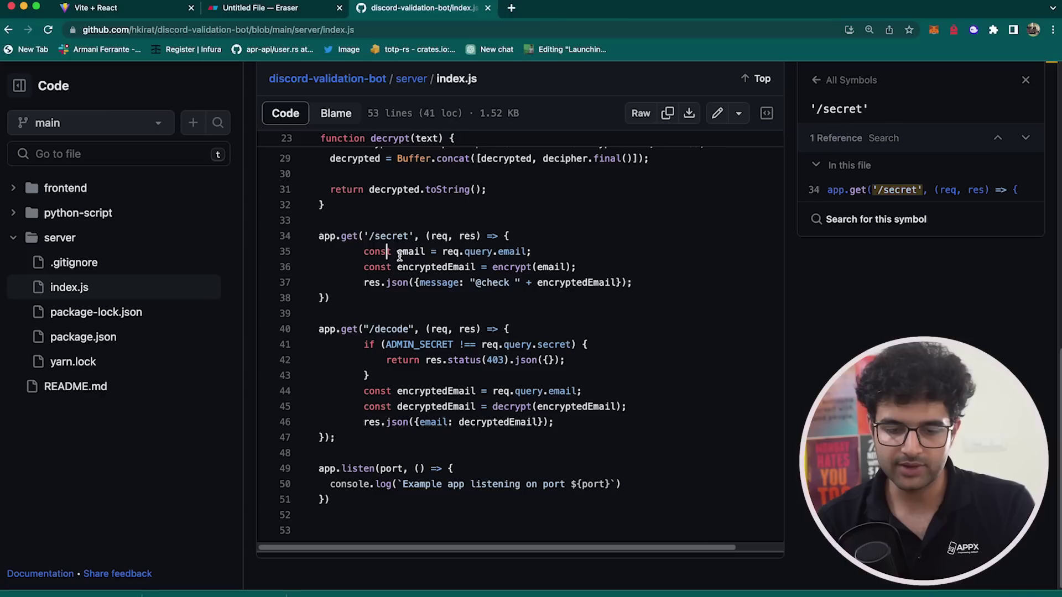
click(414, 252)
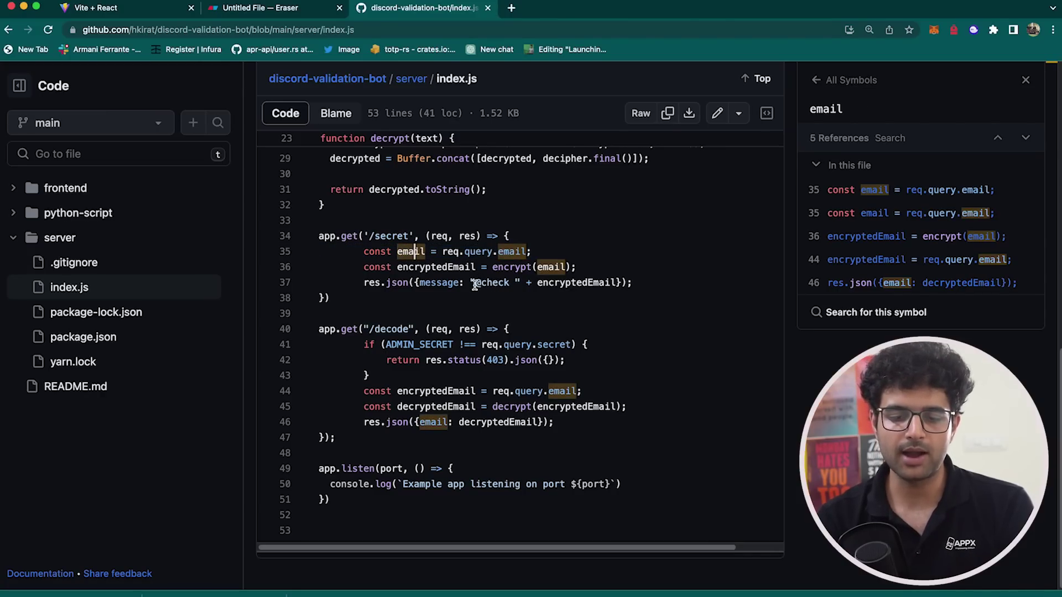
drag(474, 284, 536, 283)
- Glance at Discord and the email verification page, then return to the repository page
key(super+Tab)
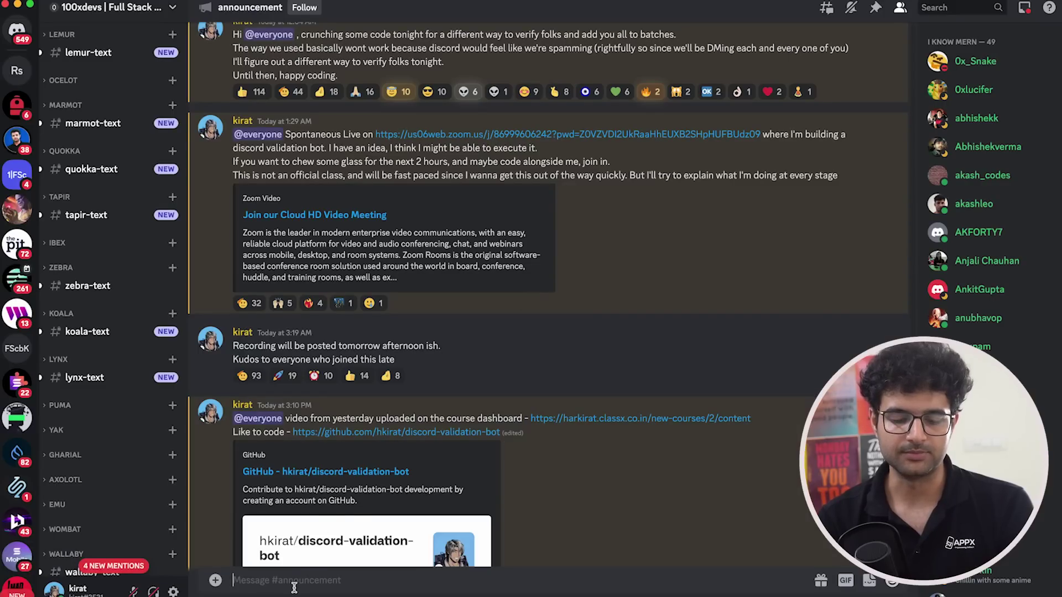
key(super+Tab)
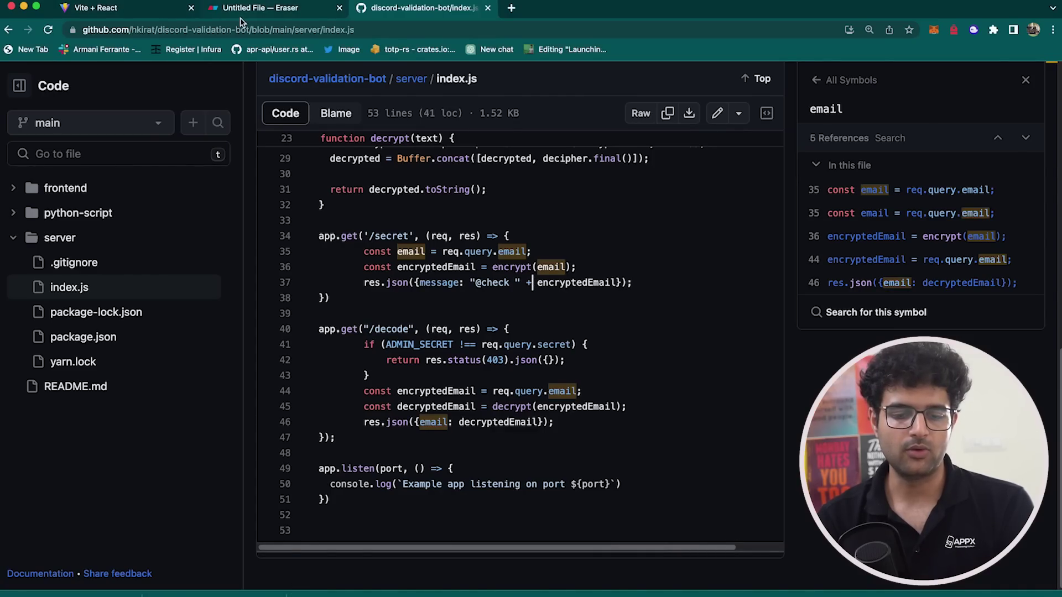
click(144, 8)
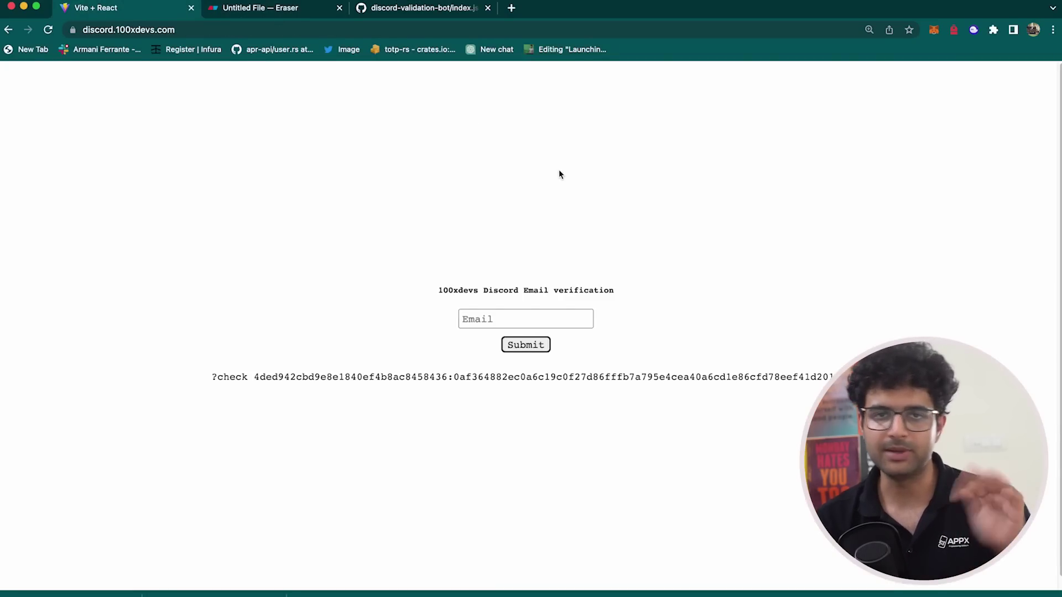
click(450, 12)
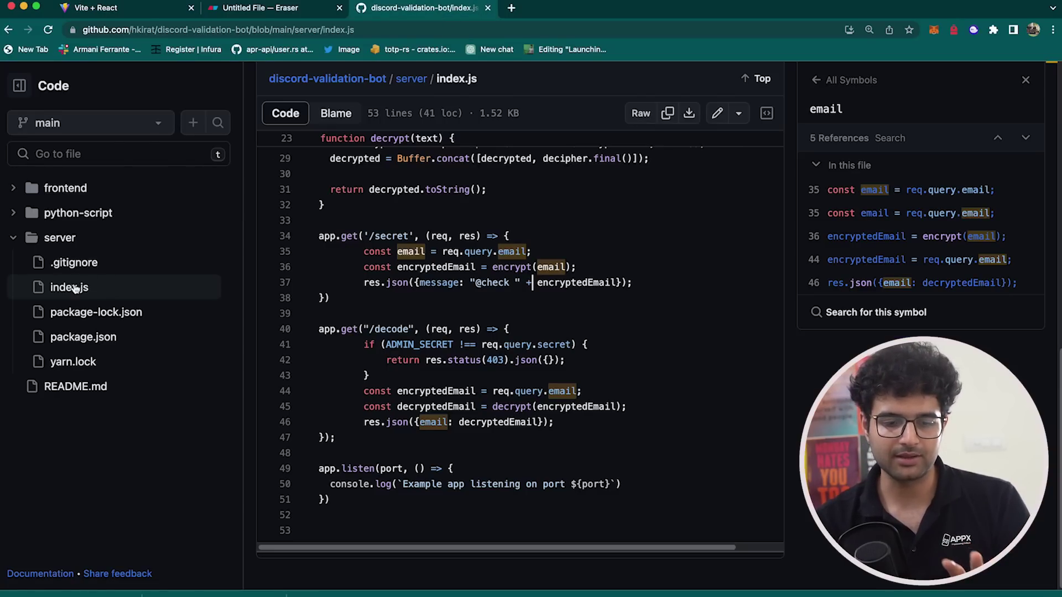
scroll(388, 311, up, 2)
scroll(387, 311, up, 10)
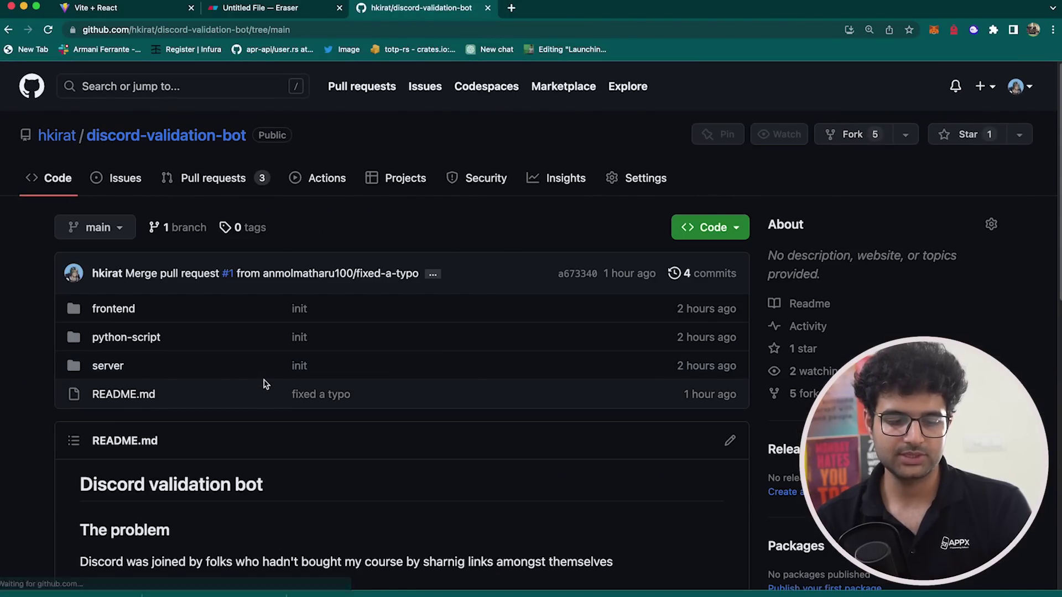
- Submit a test email on the verification site to generate a ?check code
key(super+1)
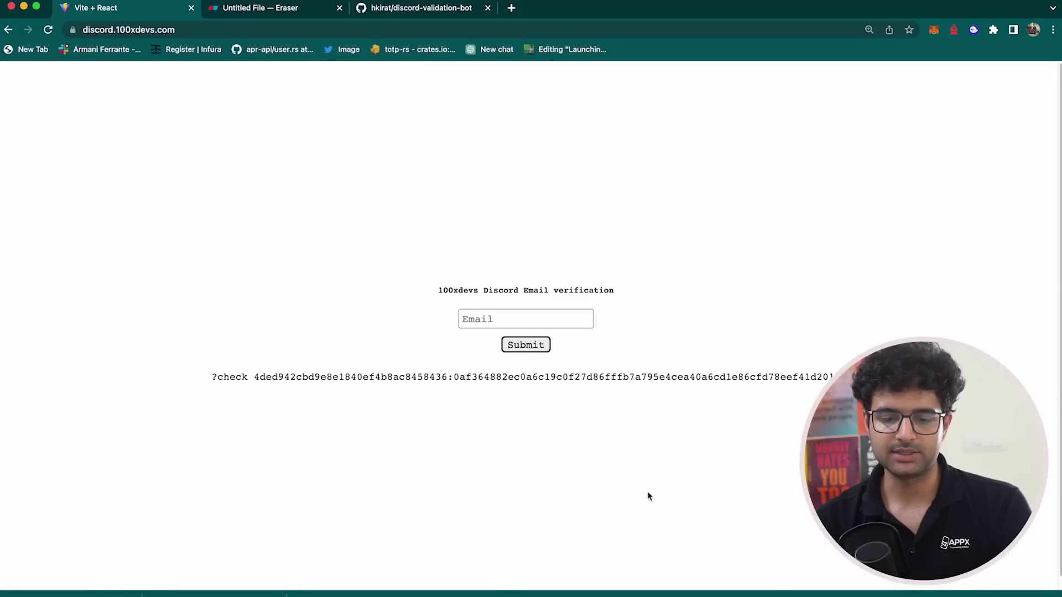
click(505, 318)
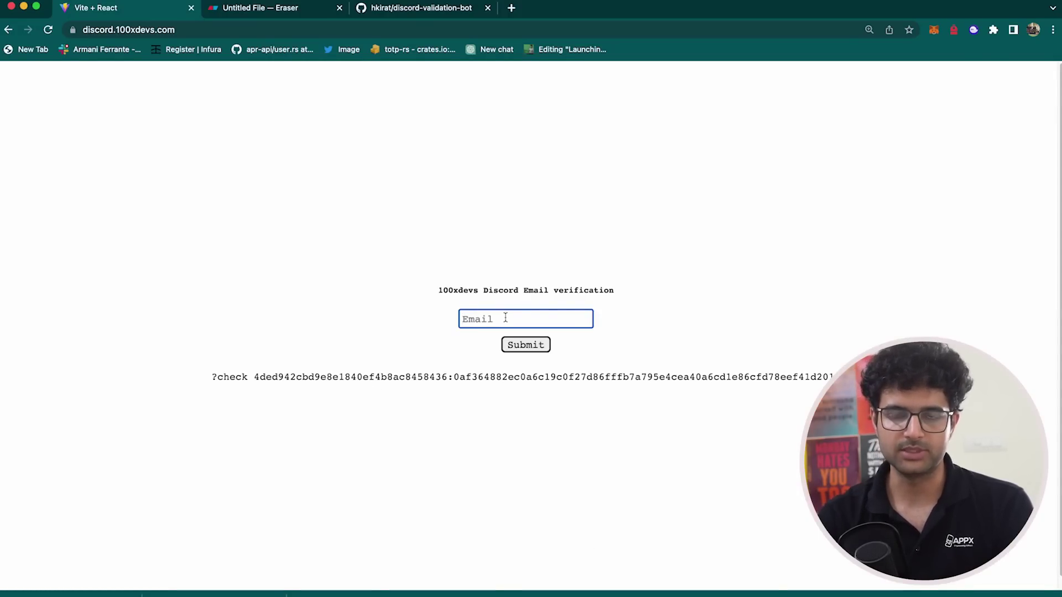
text(jarloasd@g,al)
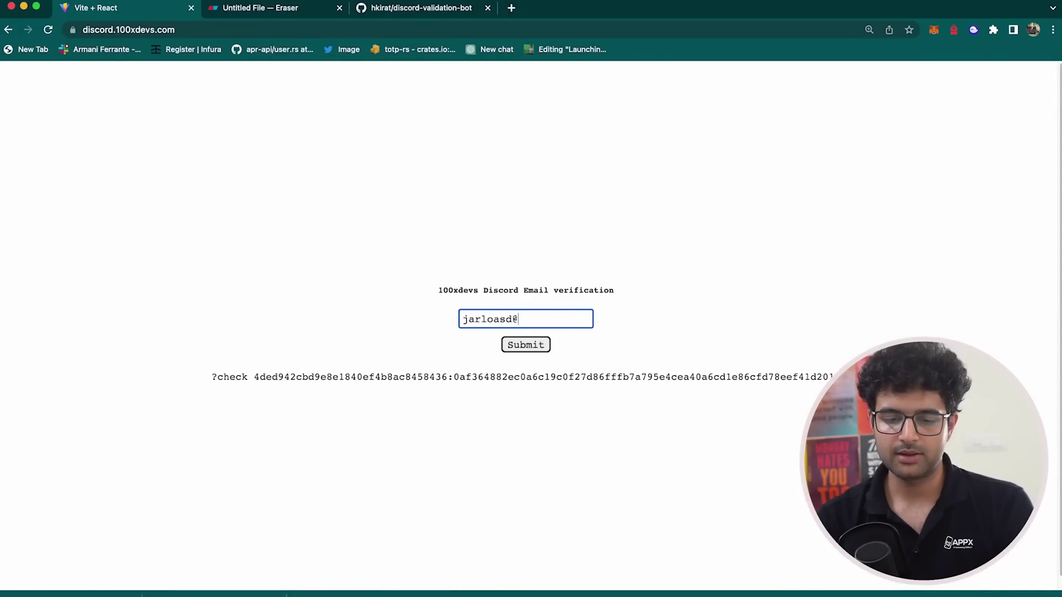
key(BackSpace)
key(BackSpace)
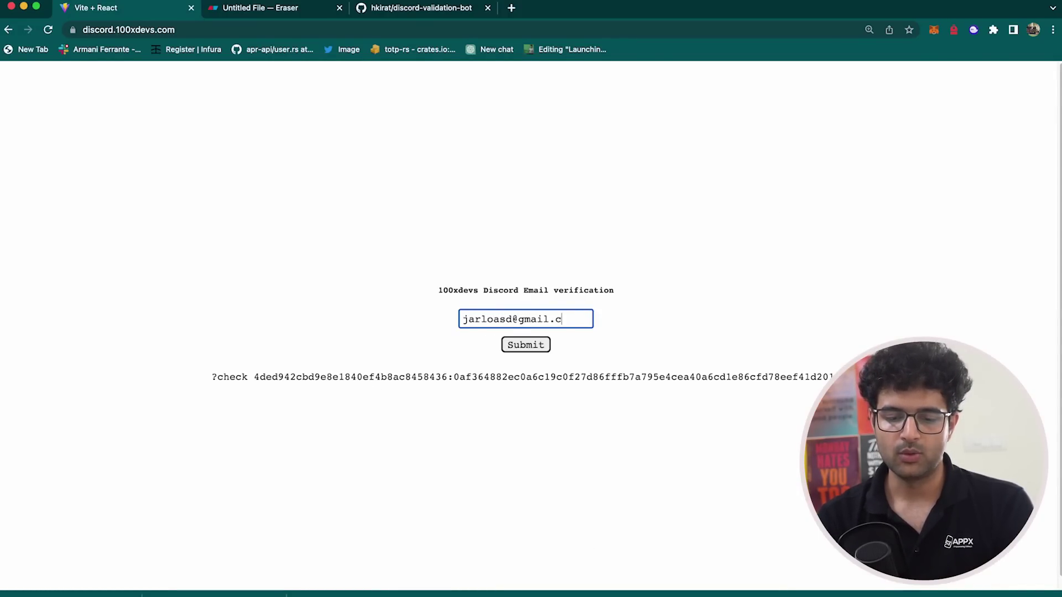
click(506, 347)
- Paste the ?check command into Discord's message box and select its first hex part
triple_click(490, 380)
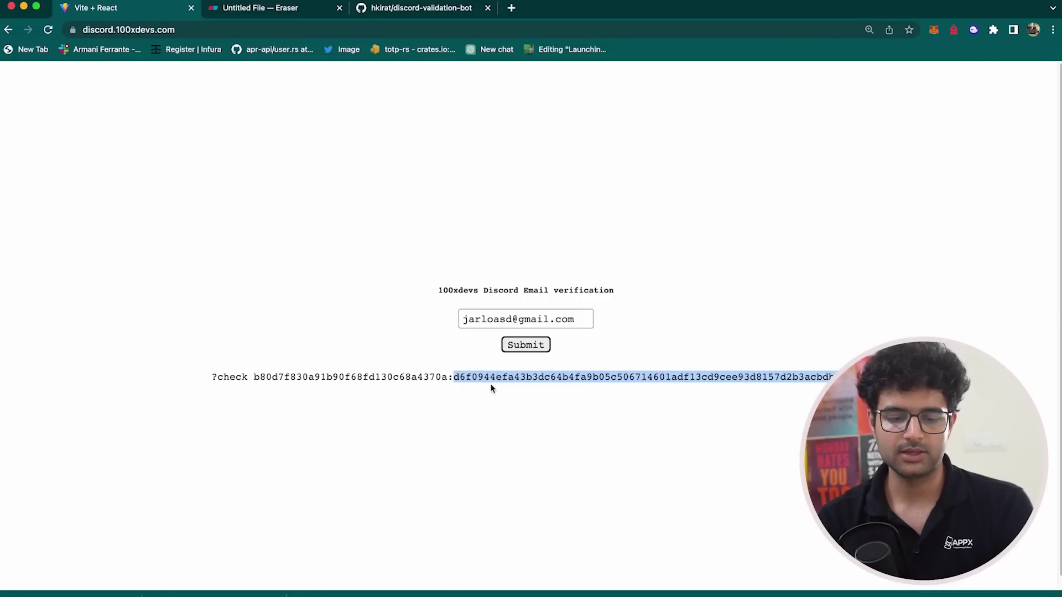
key(super+Tab)
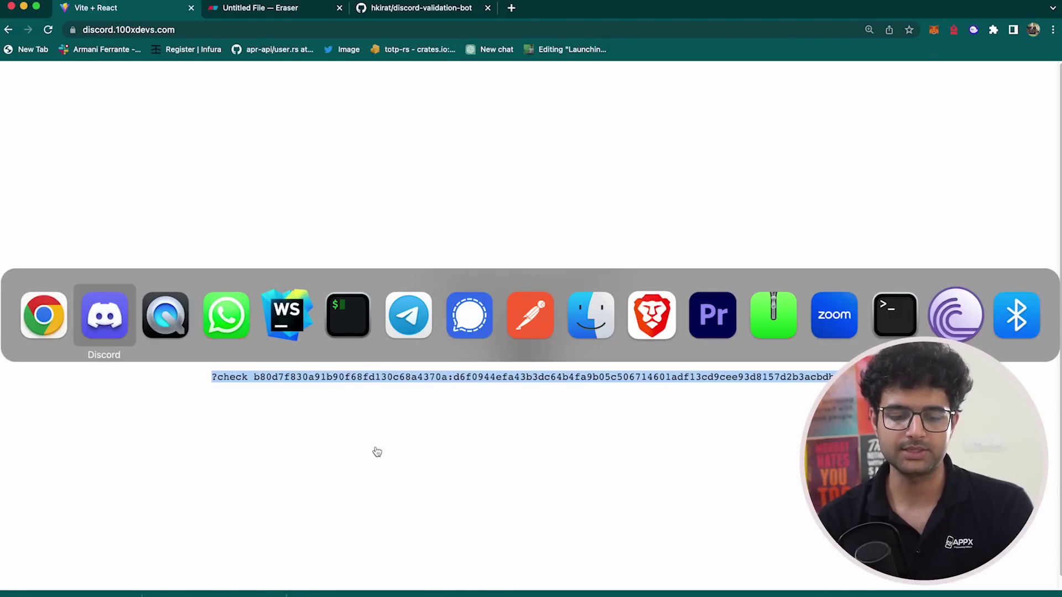
text(?check b80d7f830a91b90f68fd130c68a4370a:d6f0944efa43b3dc64b4fa9b05c506714601adf13cd9cee93d8157d2b3acbdb1)
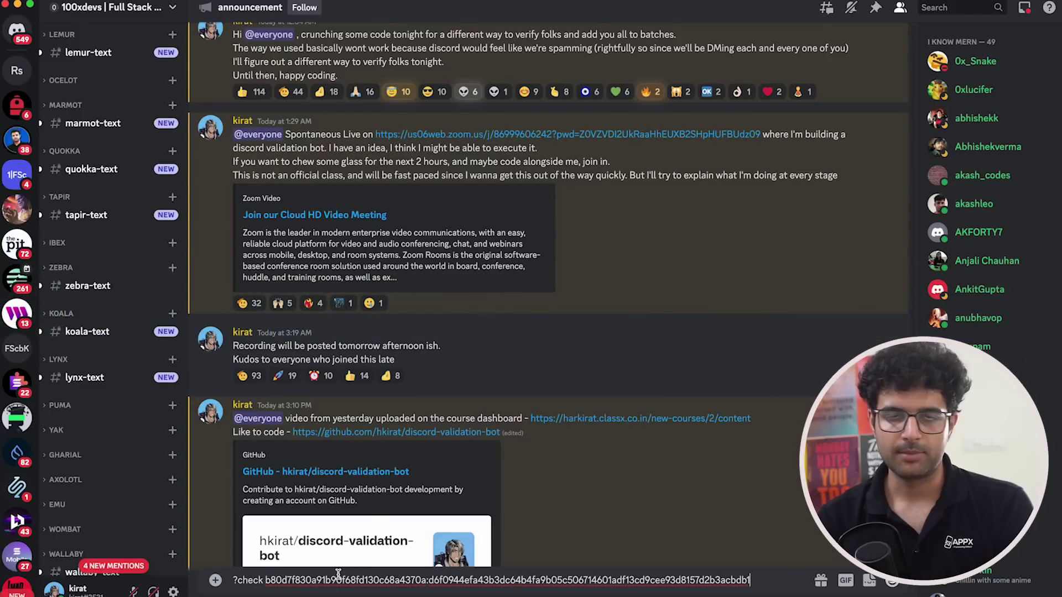
key(super+a)
key(super+c)
key(super+Tab)
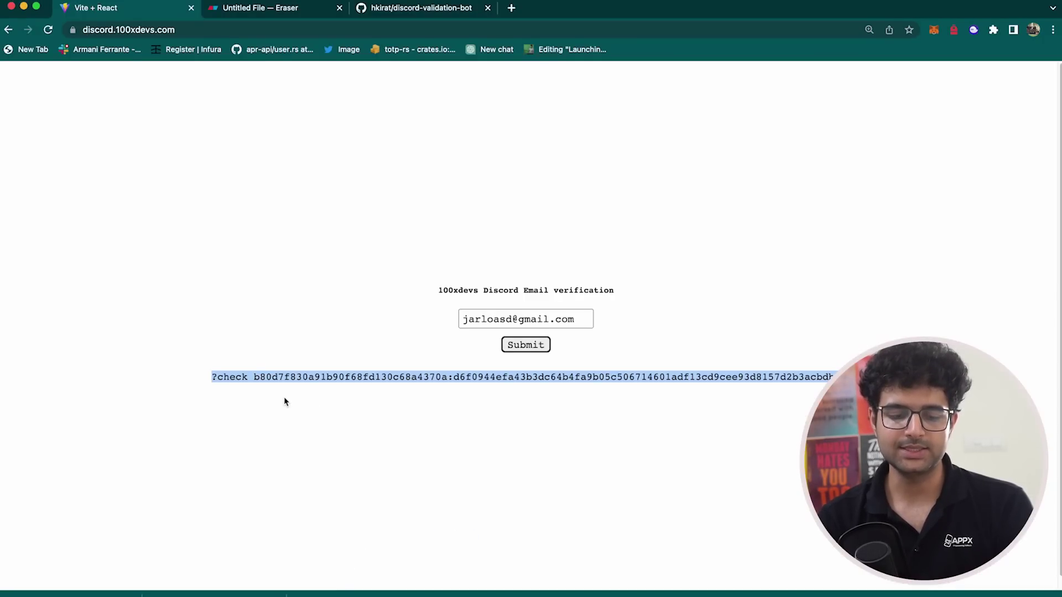
double_click(297, 377)
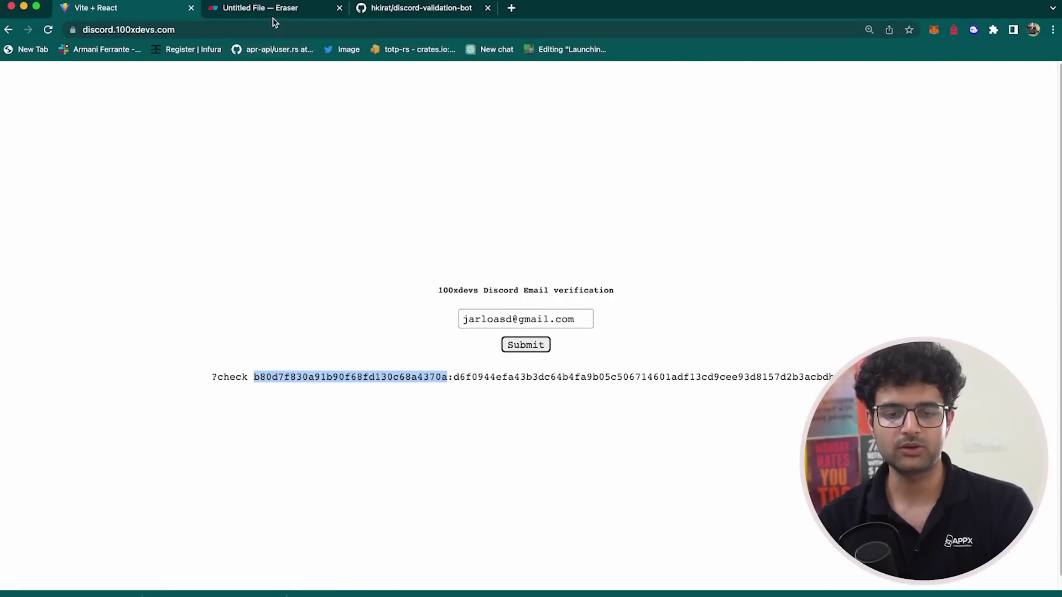
- Open python-script/script.py and mark the check_email return line and the email-splitting line 54
click(437, 10)
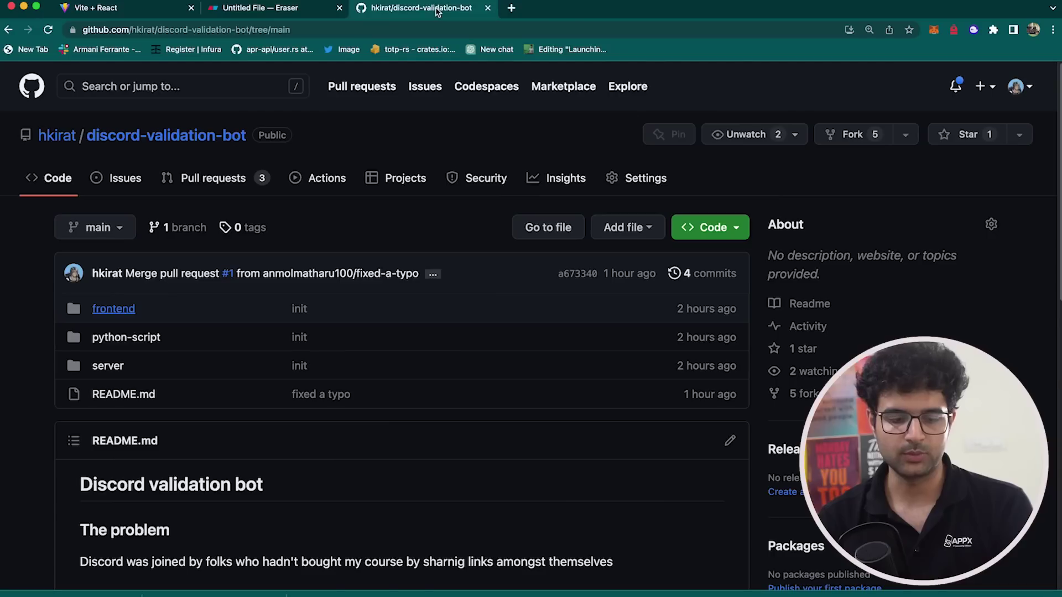
click(139, 340)
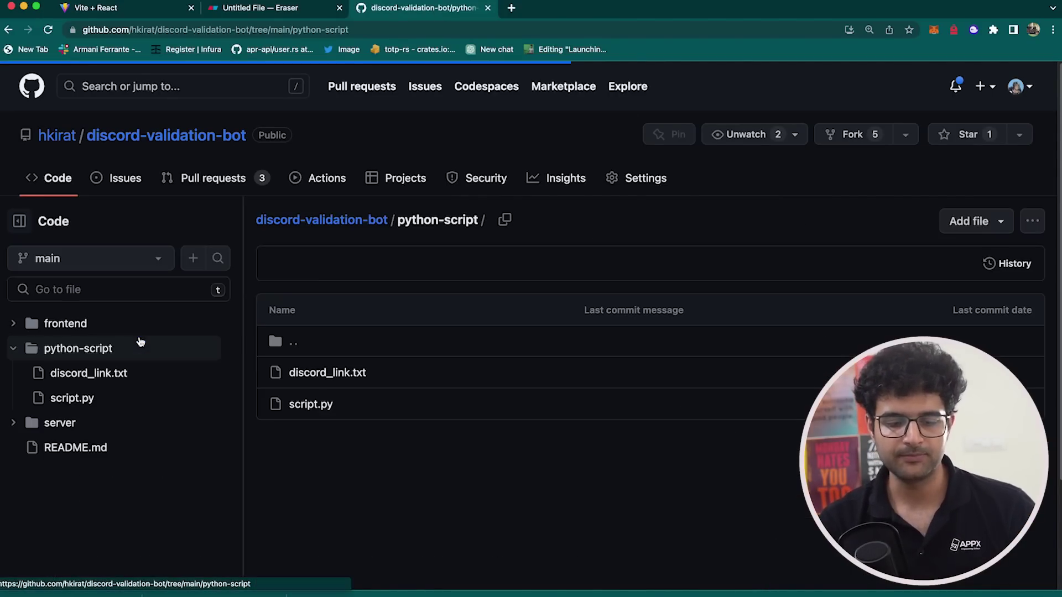
click(321, 404)
scroll(526, 407, down, 5)
scroll(526, 407, down, 5)
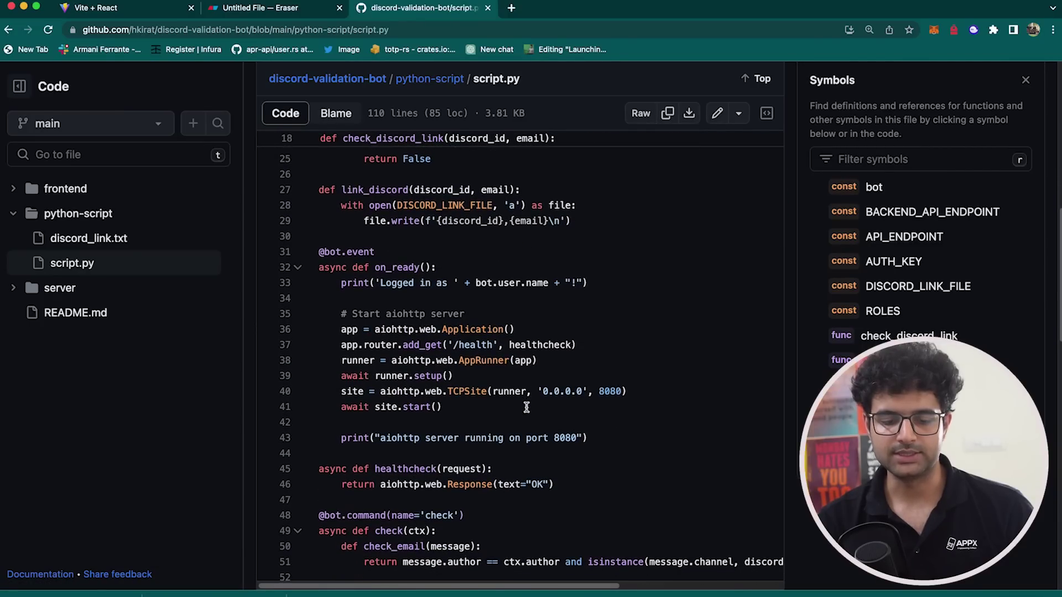
triple_click(378, 293)
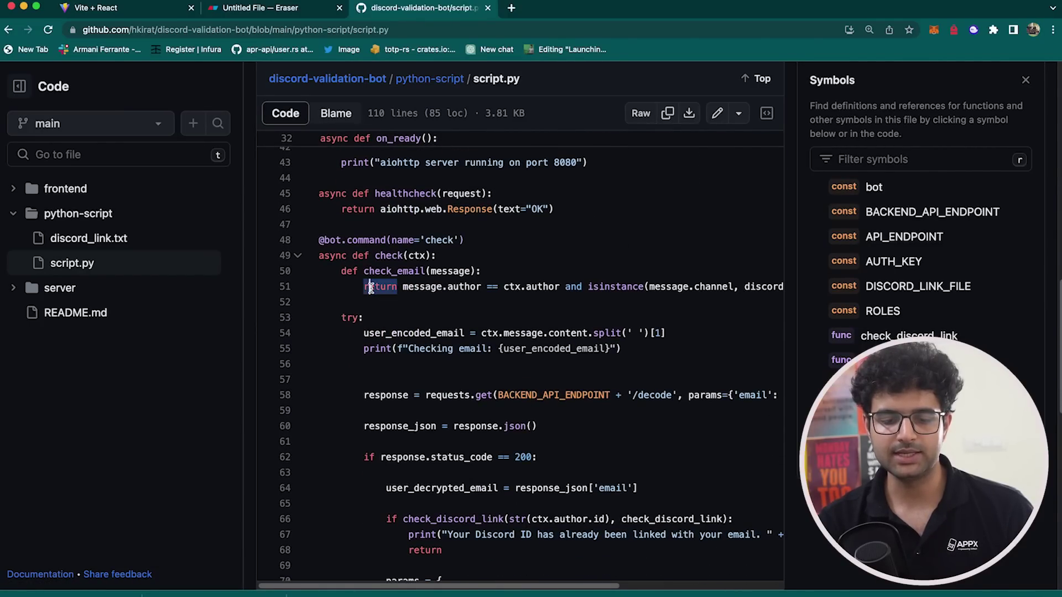
drag(344, 330, 651, 328)
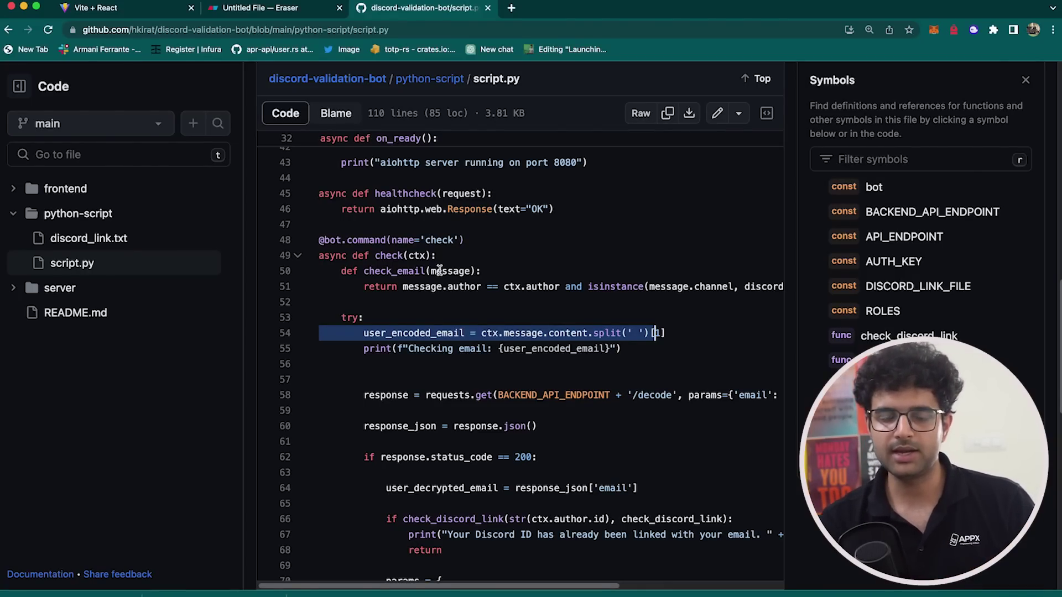
- View references for author and user_encoded_email, comparing with the encoded email in Discord's check command
scroll(439, 269, down, 2)
click(481, 235)
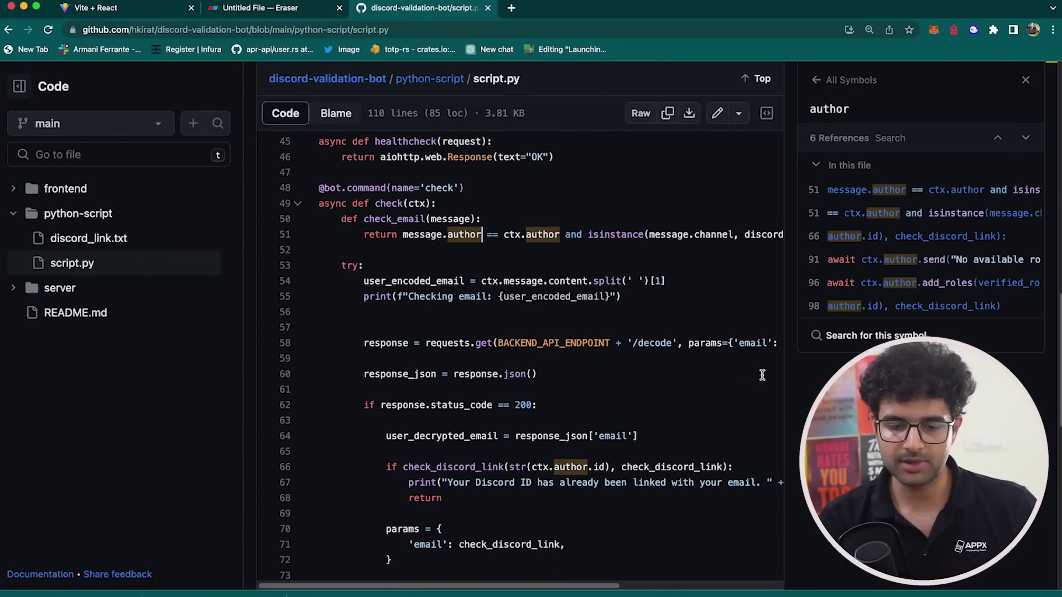
click(419, 284)
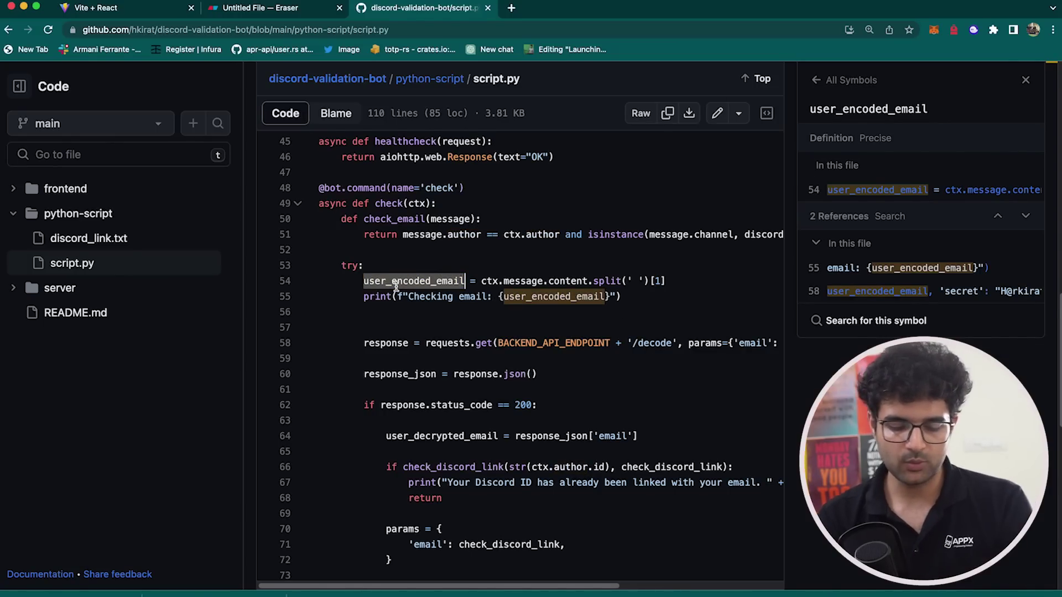
key(super+Tab)
key(super+v)
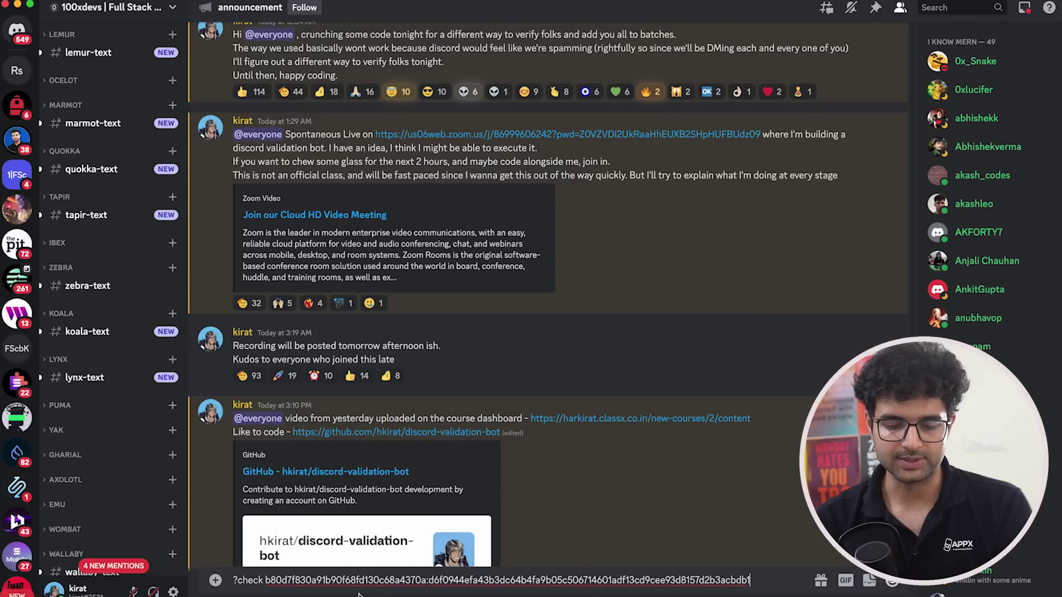
double_click(387, 577)
key(super+Tab)
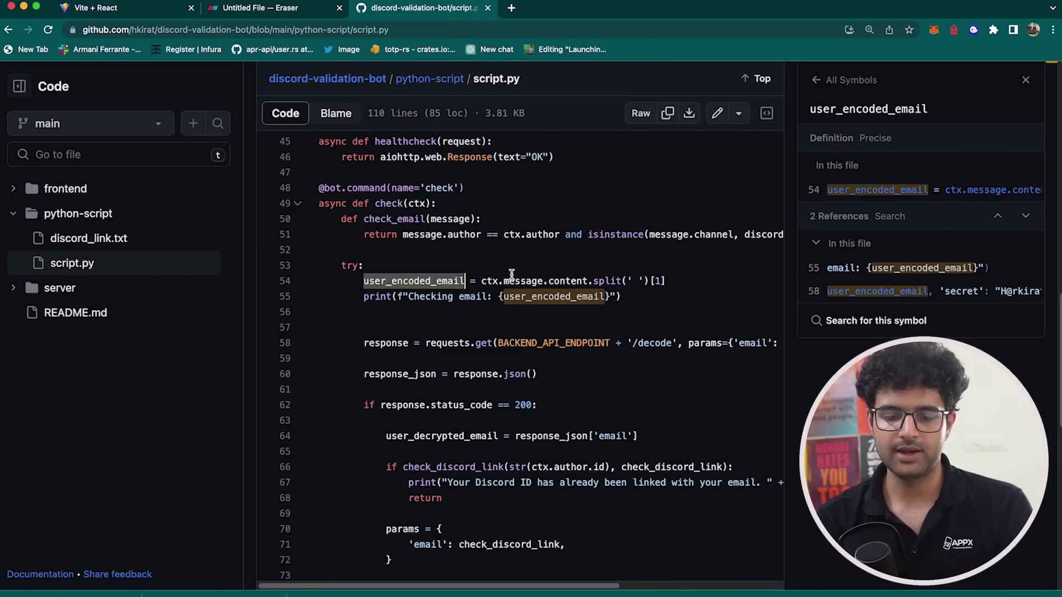
- Look up the references of message and where user_encoded_email is used
click(512, 275)
key(super+Tab)
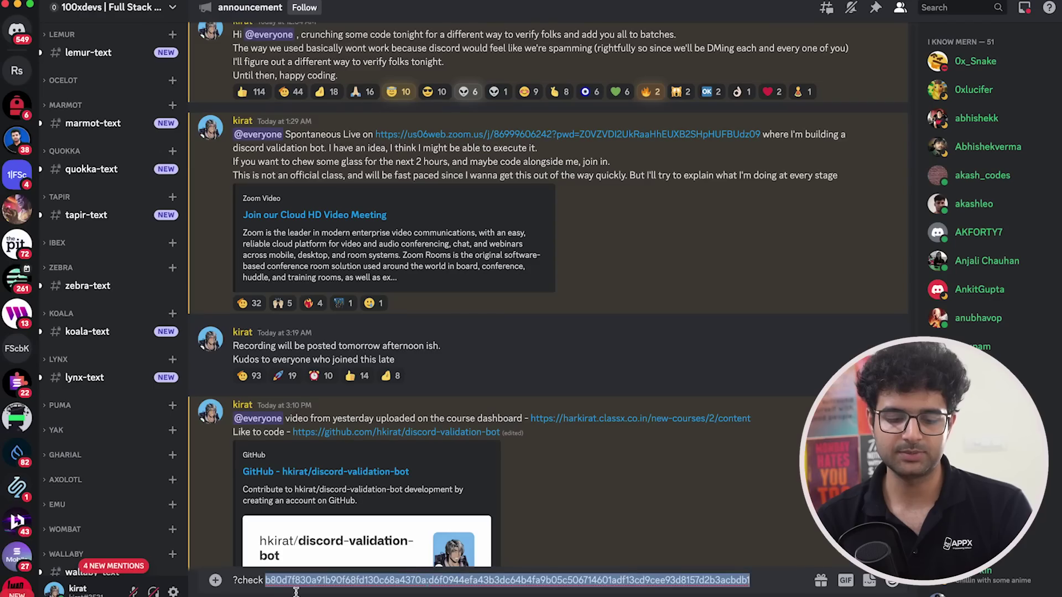
key(super+Tab)
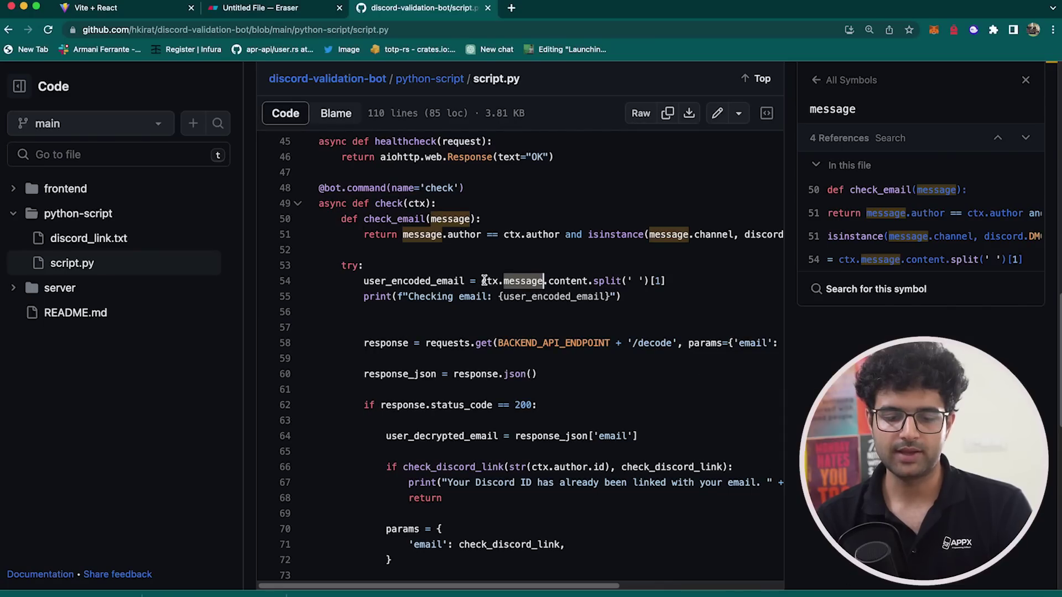
click(438, 280)
scroll(497, 271, down, 3)
scroll(497, 271, right, 2)
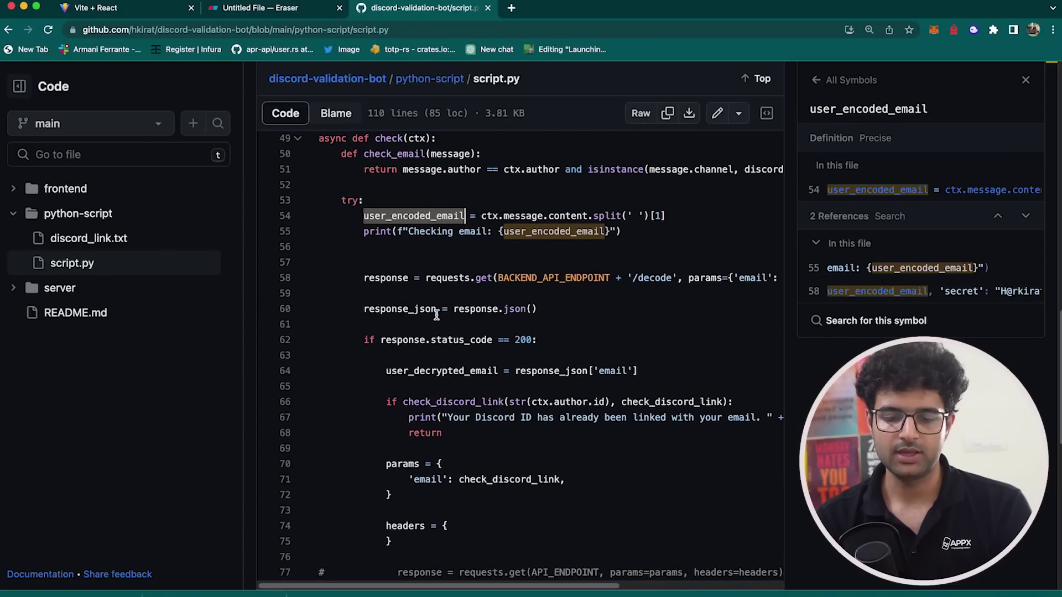
- Inspect BACKEND_API_ENDPOINT and '/decode' references, opening the repository root in a new tab
click(509, 260)
click(625, 259)
scroll(622, 260, right, 3)
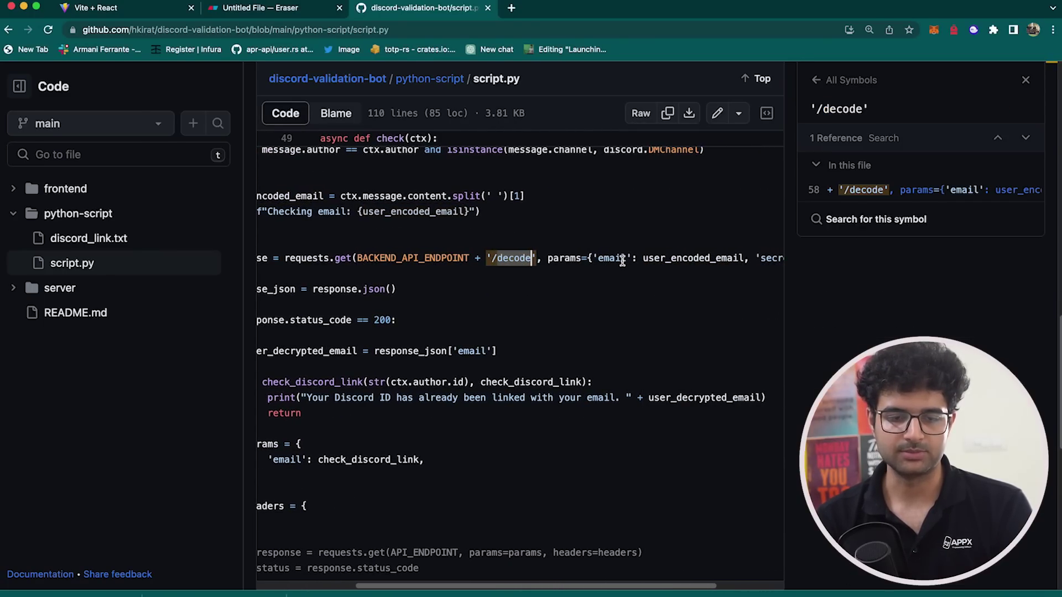
scroll(395, 215, up, 10)
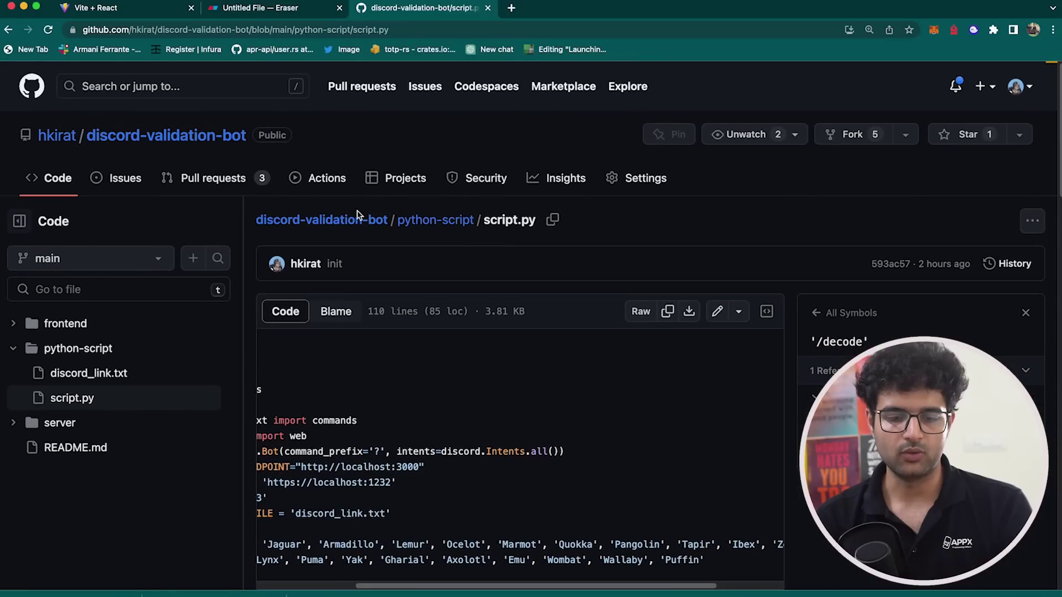
super+click(348, 229)
scroll(489, 374, down, 7)
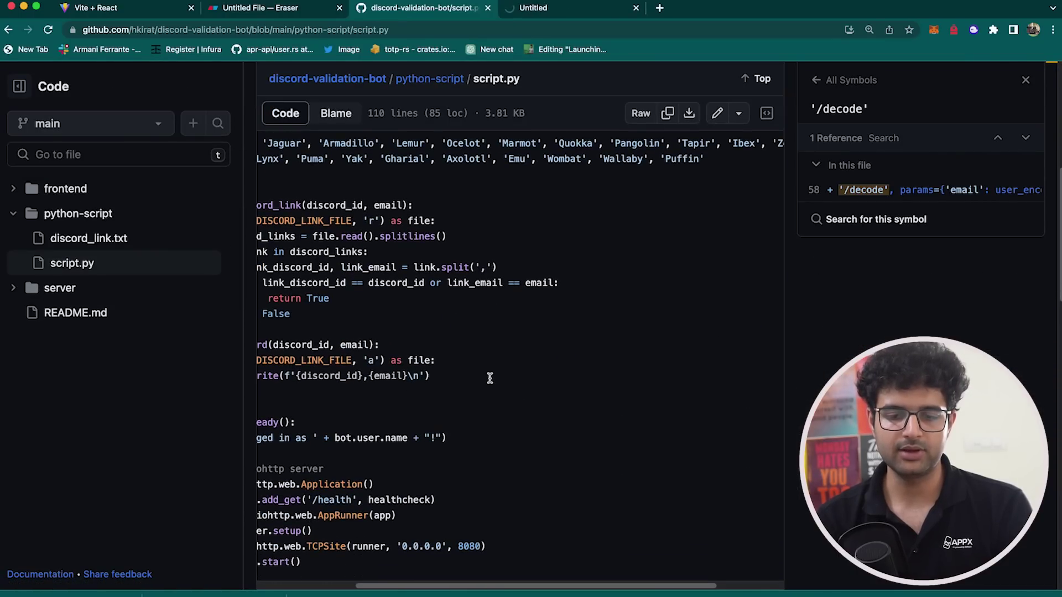
key(super+Tab)
key(super+Tab)
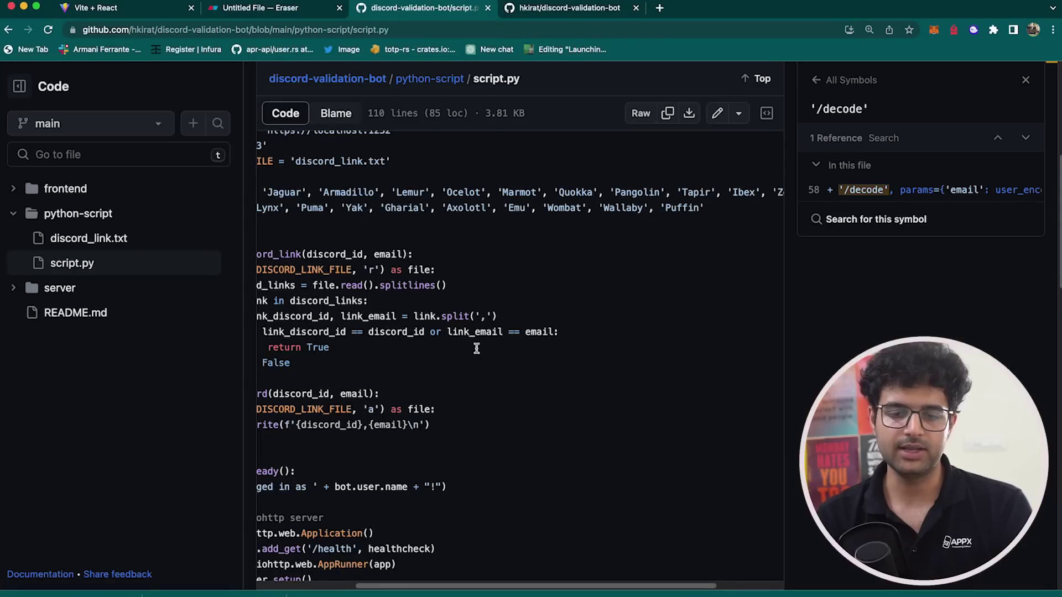
key(ctrl+Tab)
- Open server/index.js in the new tab and compare it with script.py's /decode request
click(106, 366)
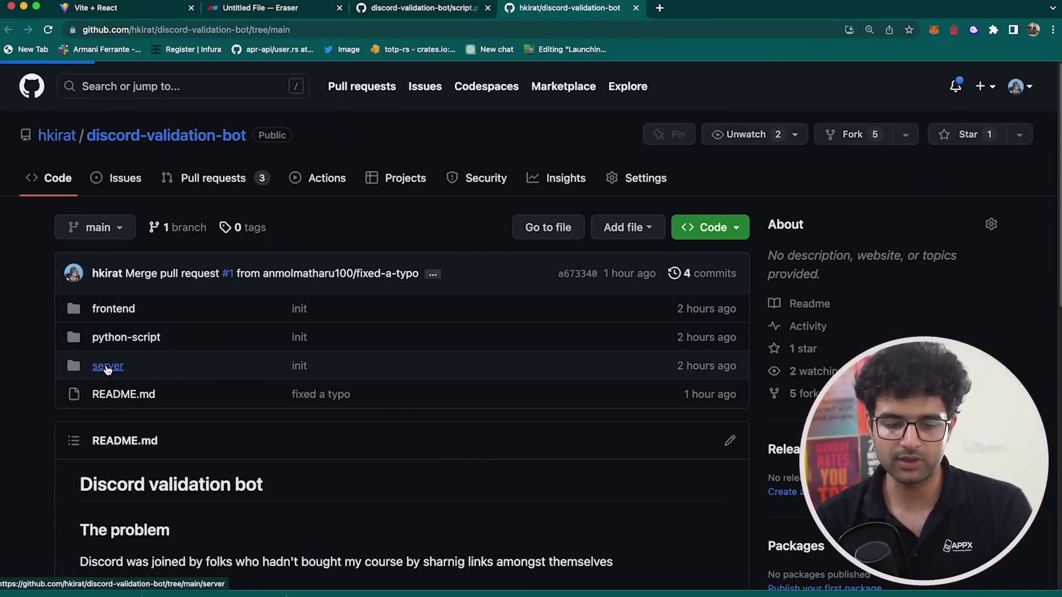
click(318, 404)
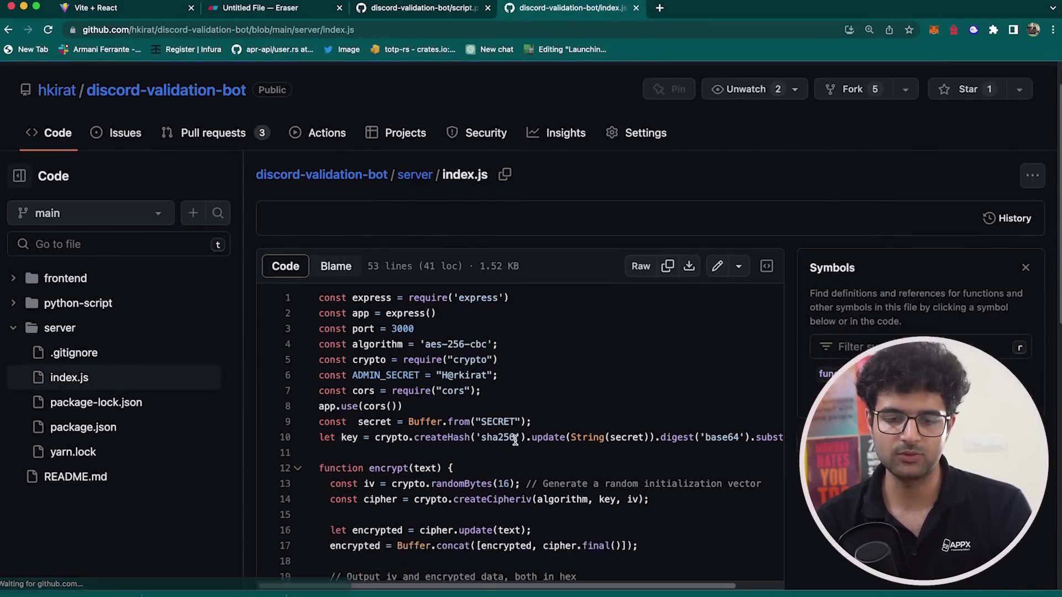
scroll(522, 343, down, 10)
key(ctrl+shift+Tab)
scroll(586, 278, left, 5)
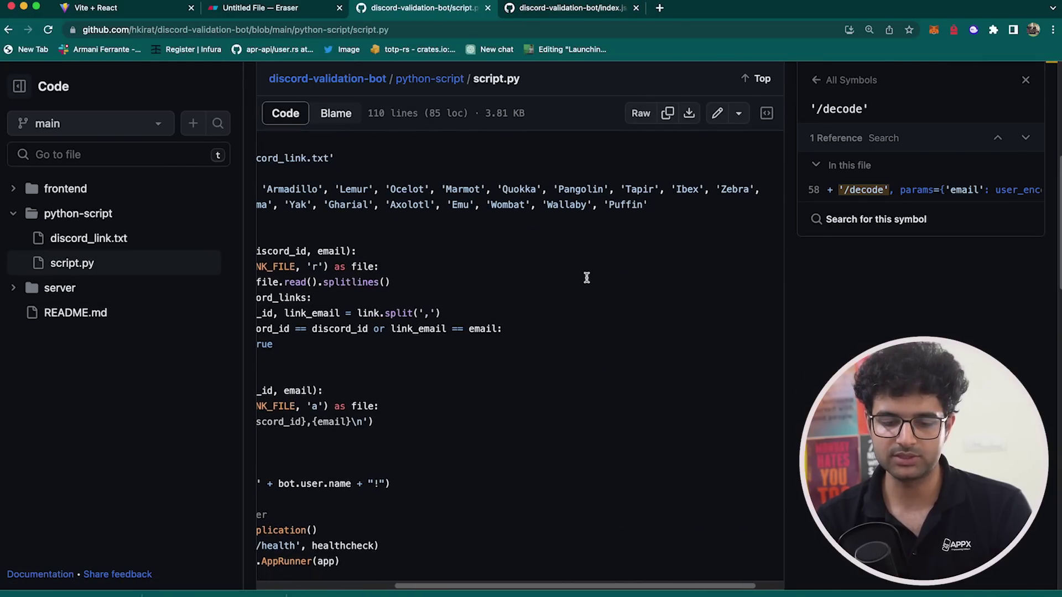
scroll(586, 278, down, 5)
scroll(586, 277, up, 5)
scroll(586, 278, left, 3)
scroll(586, 277, down, 6)
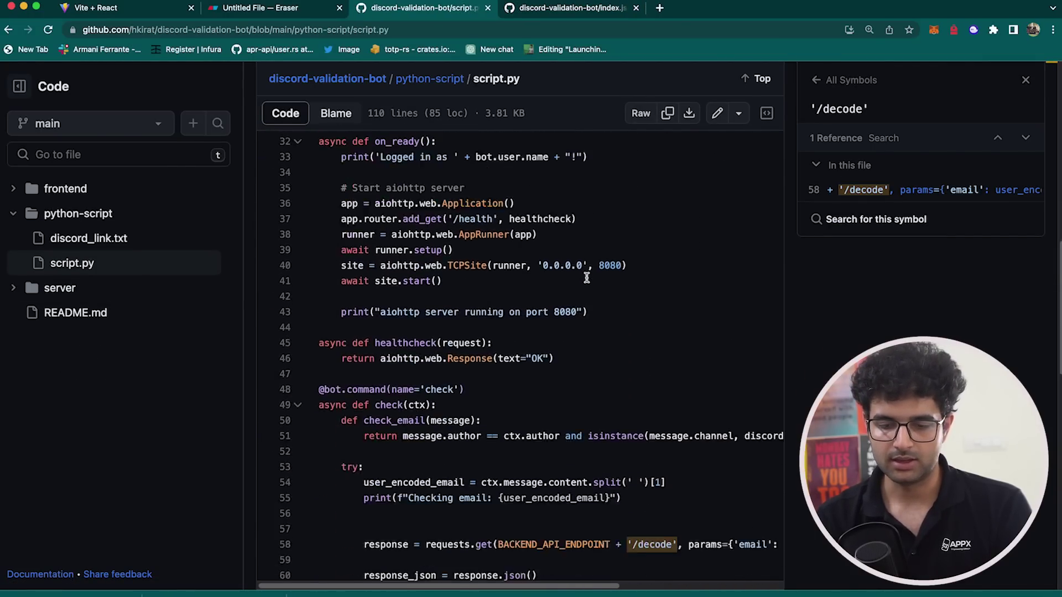
scroll(586, 332, right, 5)
drag(722, 400, 762, 401)
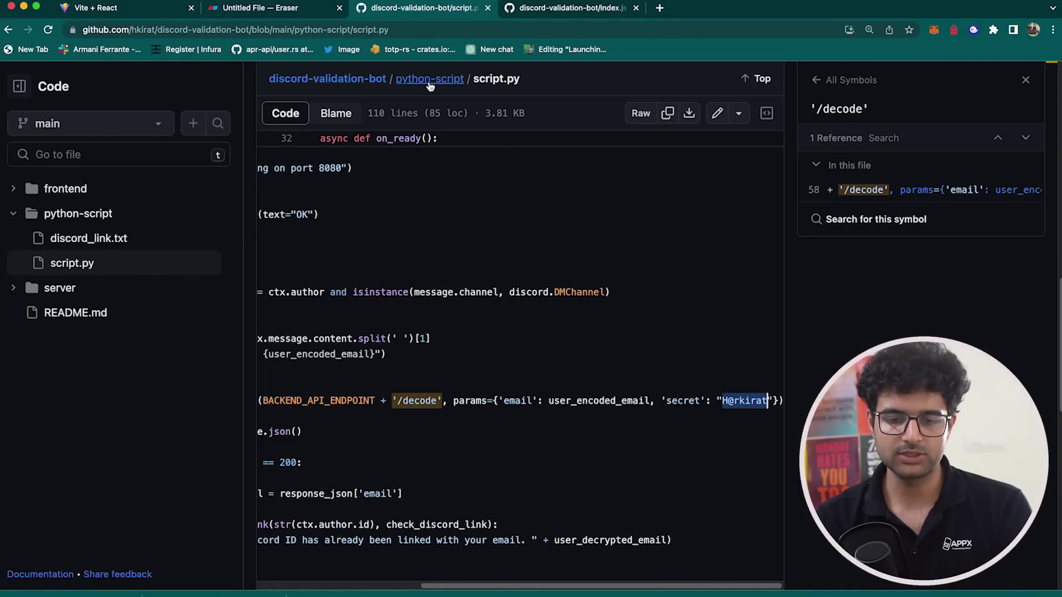
key(ctrl+Tab)
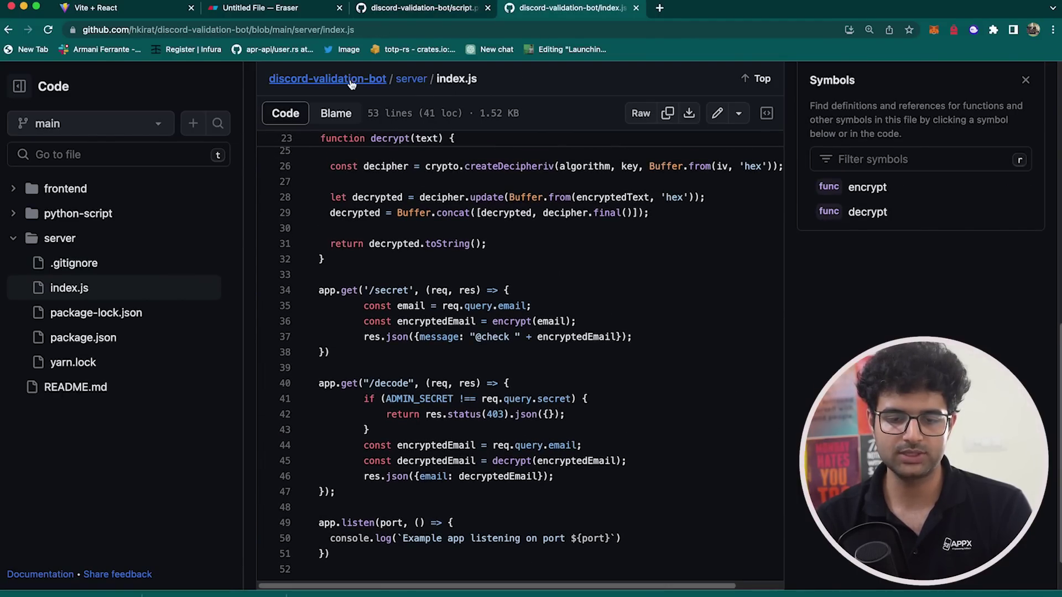
- Search index.js for the copied secret value and mark the ADMIN_SECRET line 6
key(super+f)
key(super+v)
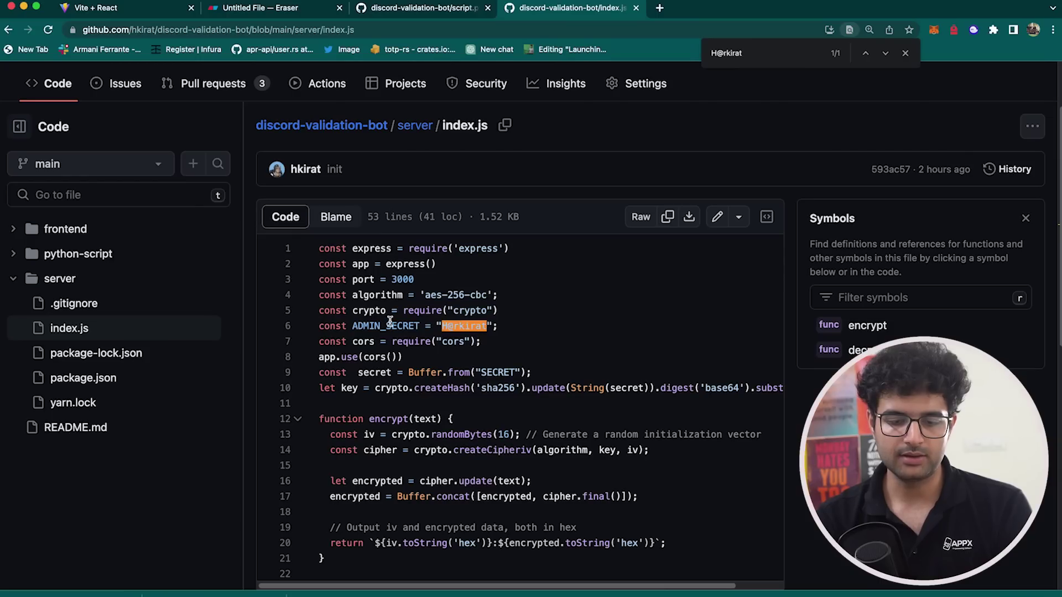
triple_click(387, 326)
key(Escape)
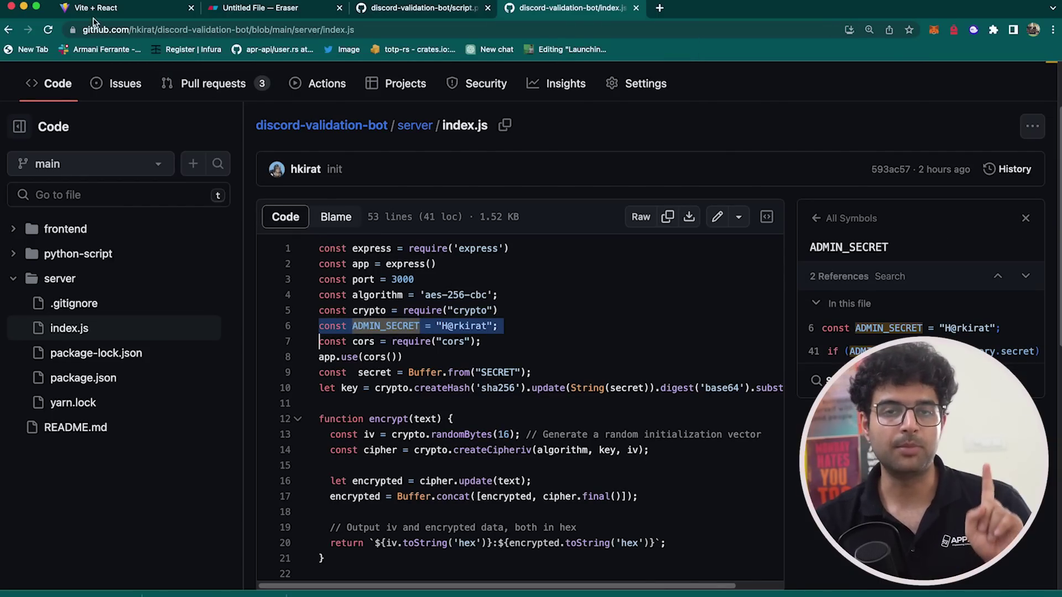
click(91, 7)
click(429, 185)
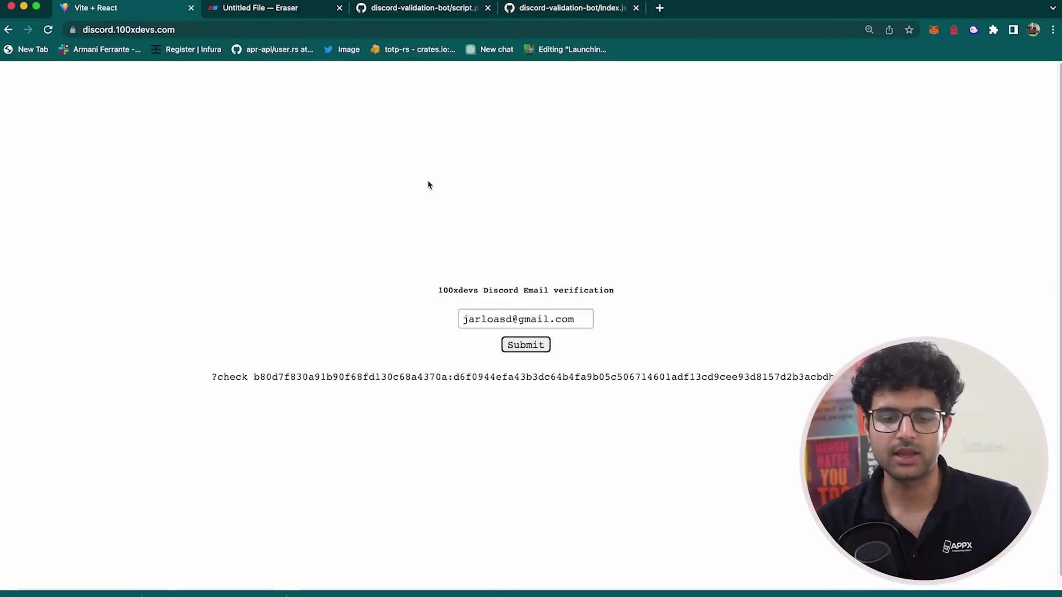
click(502, 5)
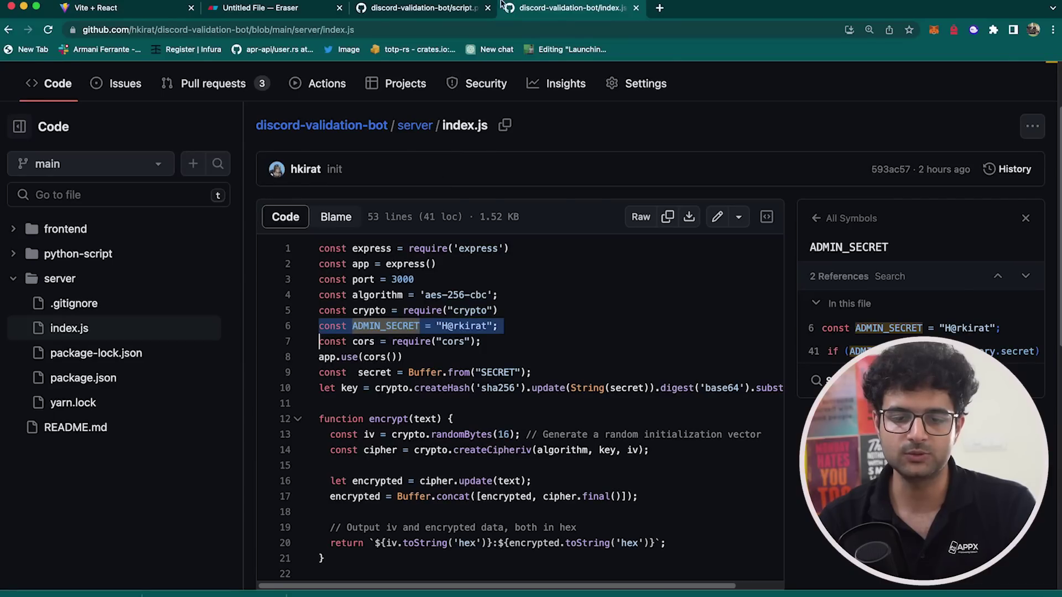
- Check the references of response in script.py, comparing against index.js
click(443, 8)
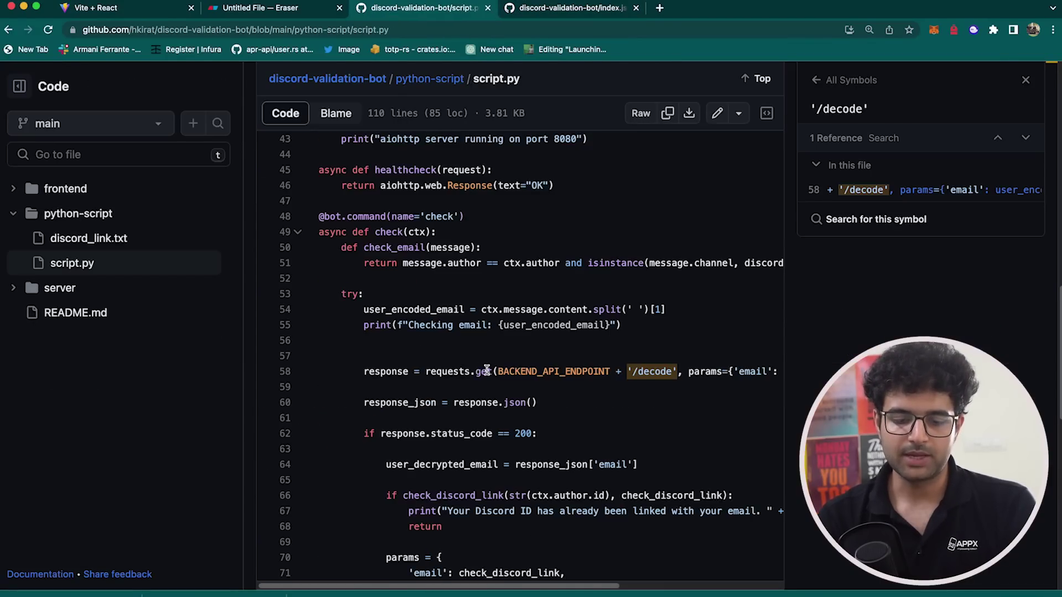
click(401, 378)
key(ctrl+Tab)
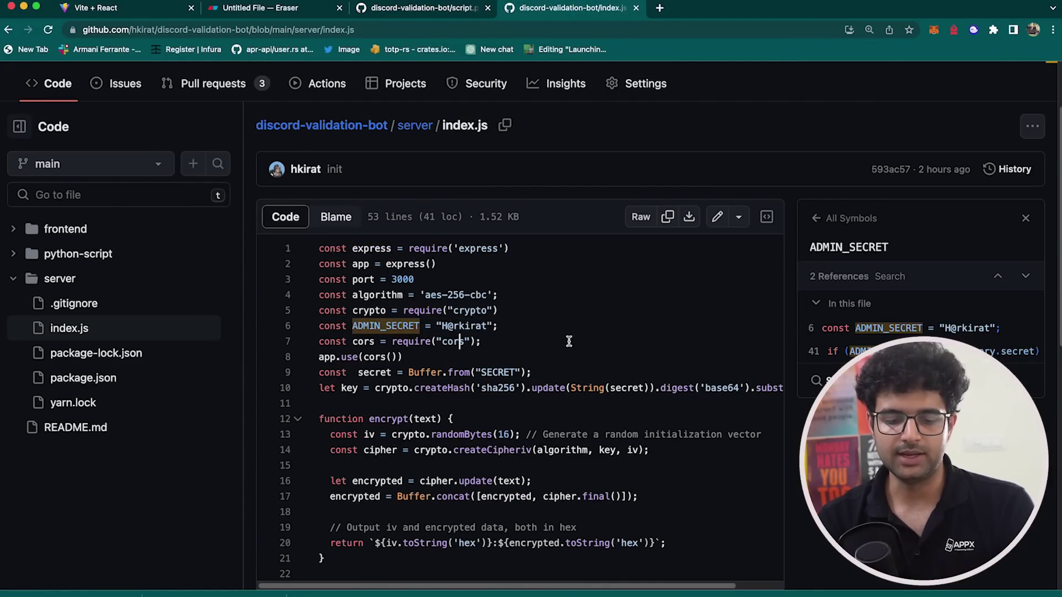
scroll(568, 341, down, 2)
key(ctrl+shift+Tab)
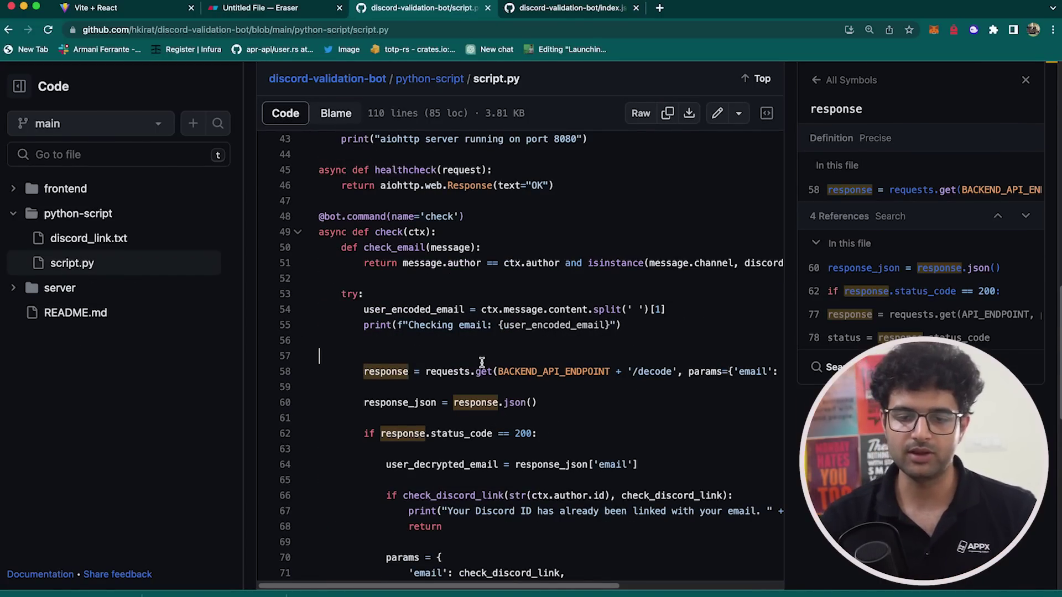
- Compare index.js with script.py, looking up the get call and user_decrypted_email references
key(ctrl+Tab)
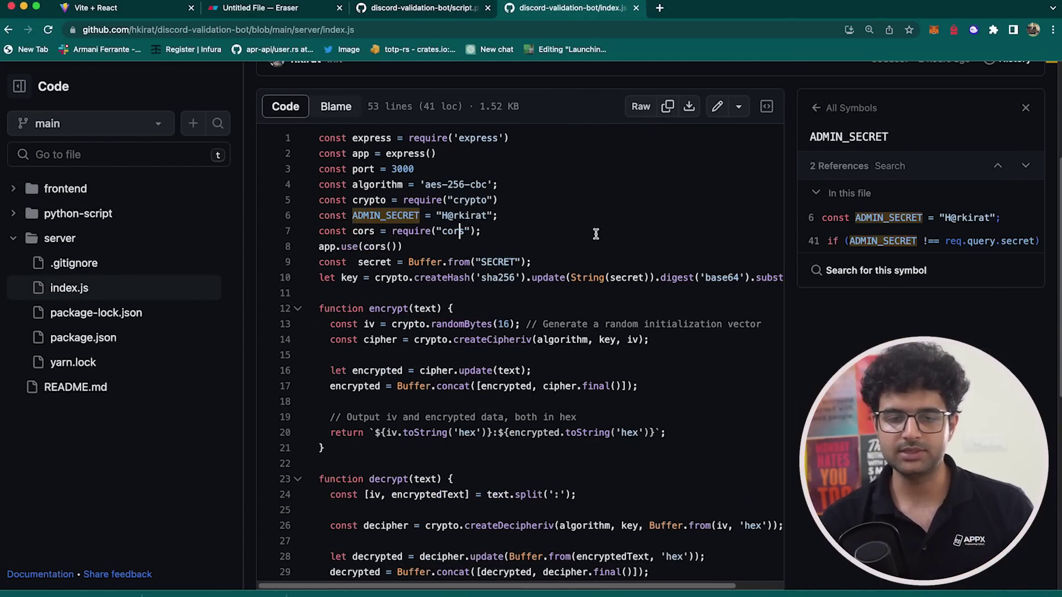
key(ctrl+shift+Tab)
scroll(475, 332, down, 2)
click(476, 325)
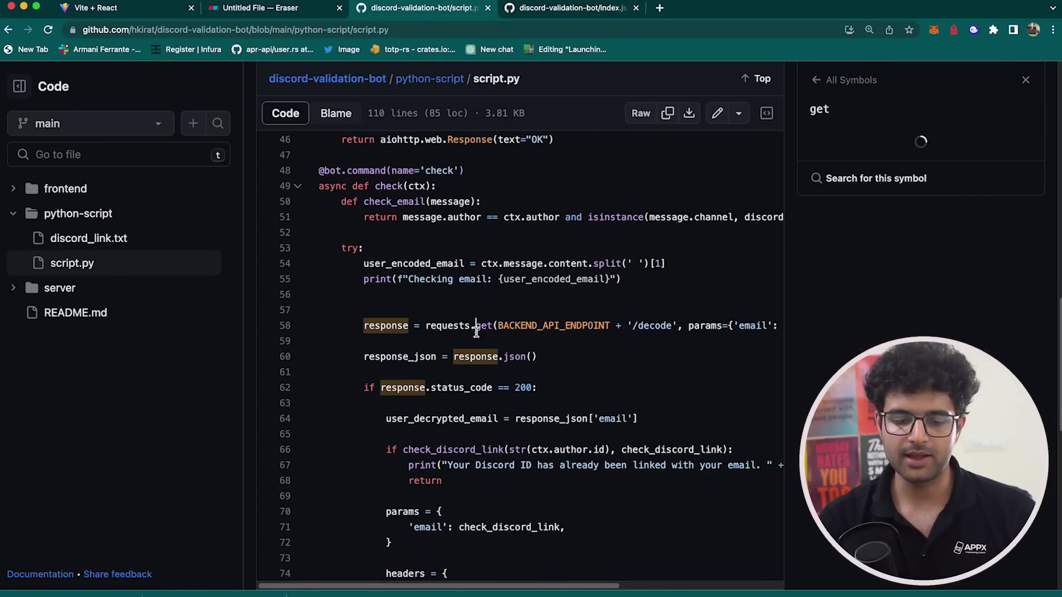
scroll(476, 359, down, 1)
scroll(476, 358, down, 3)
click(422, 315)
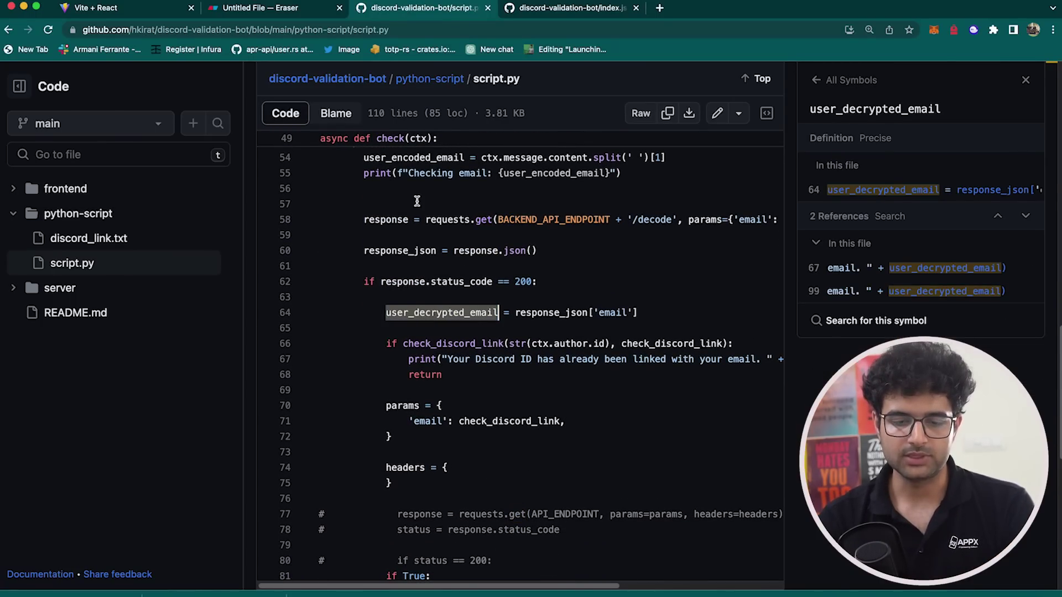
- On the verification site, highlight the entered email and the generated ?check command line
key(ctrl+shift+Tab)
key(ctrl+shift+Tab)
click(482, 314)
triple_click(483, 314)
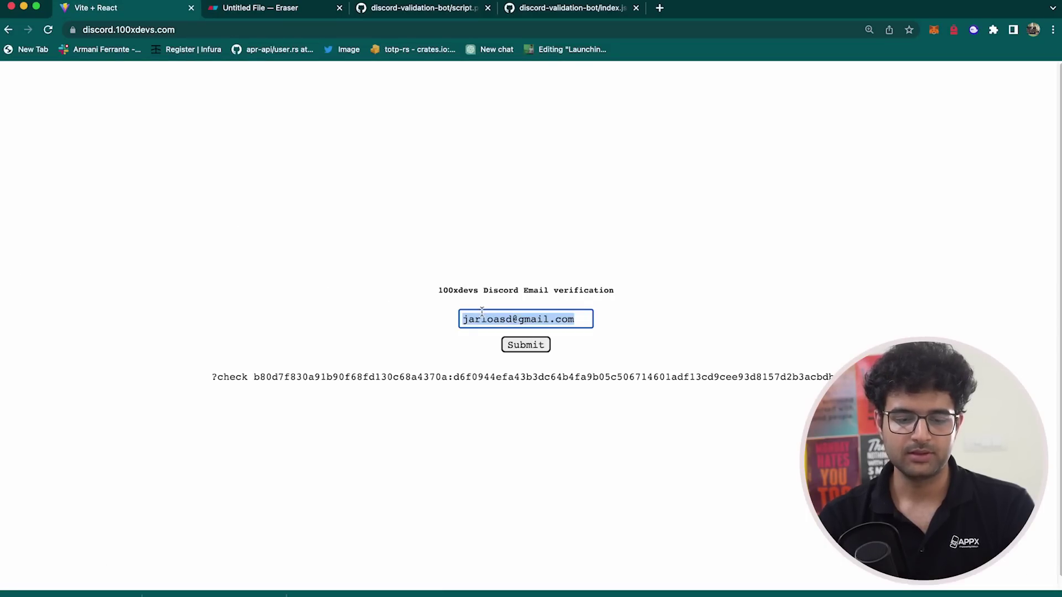
triple_click(367, 362)
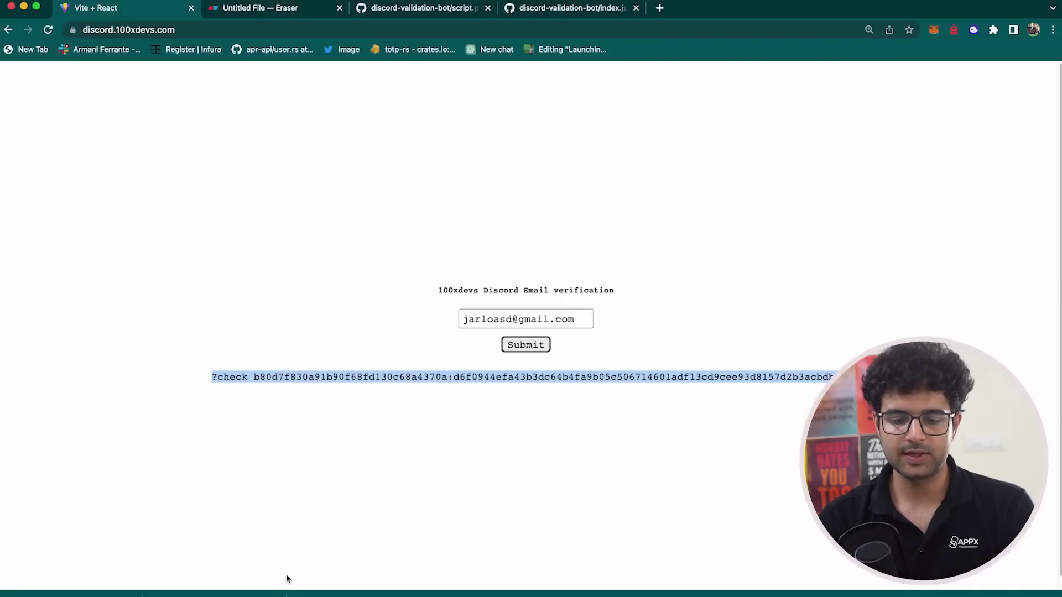
- Trace user_encoded_email and user_decrypted_email in script.py, marking line 58's decode endpoint request
key(ctrl+shift+Tab)
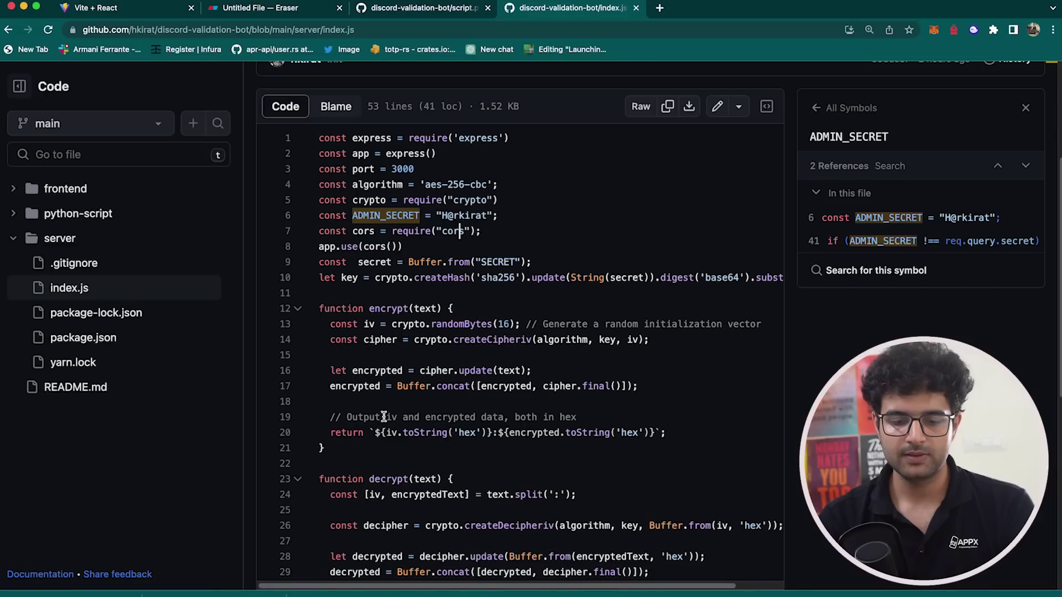
scroll(465, 319, up, 1)
scroll(464, 319, down, 10)
key(ctrl+shift+Tab)
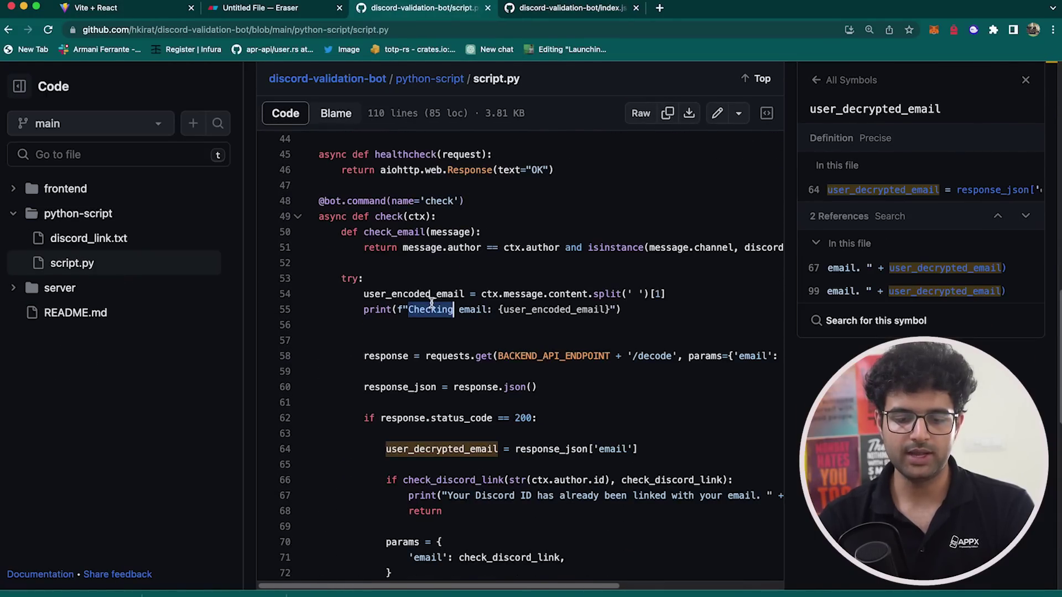
double_click(432, 298)
scroll(432, 302, down, 2)
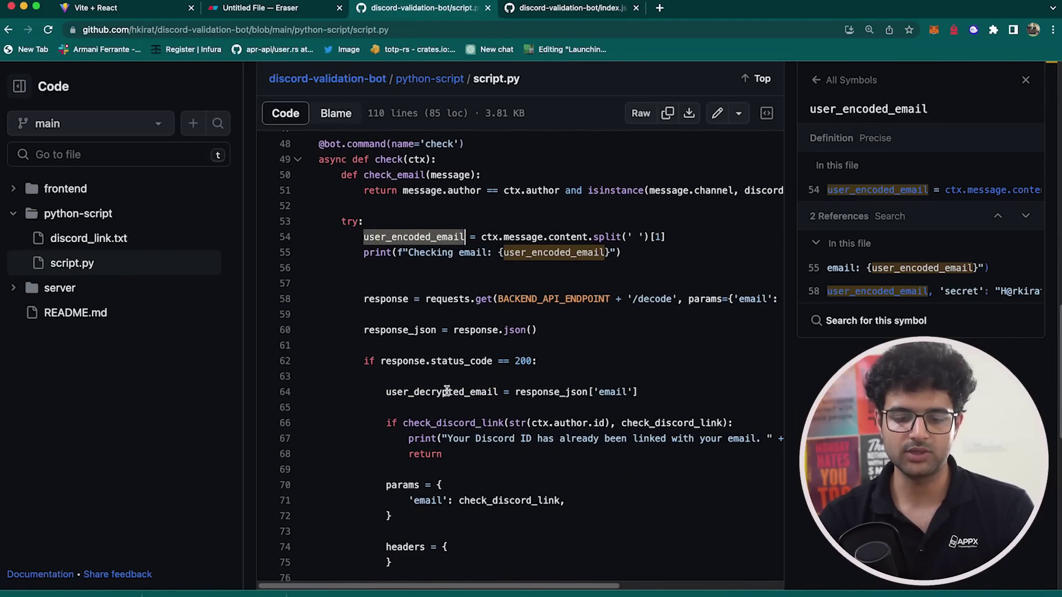
double_click(447, 391)
triple_click(446, 301)
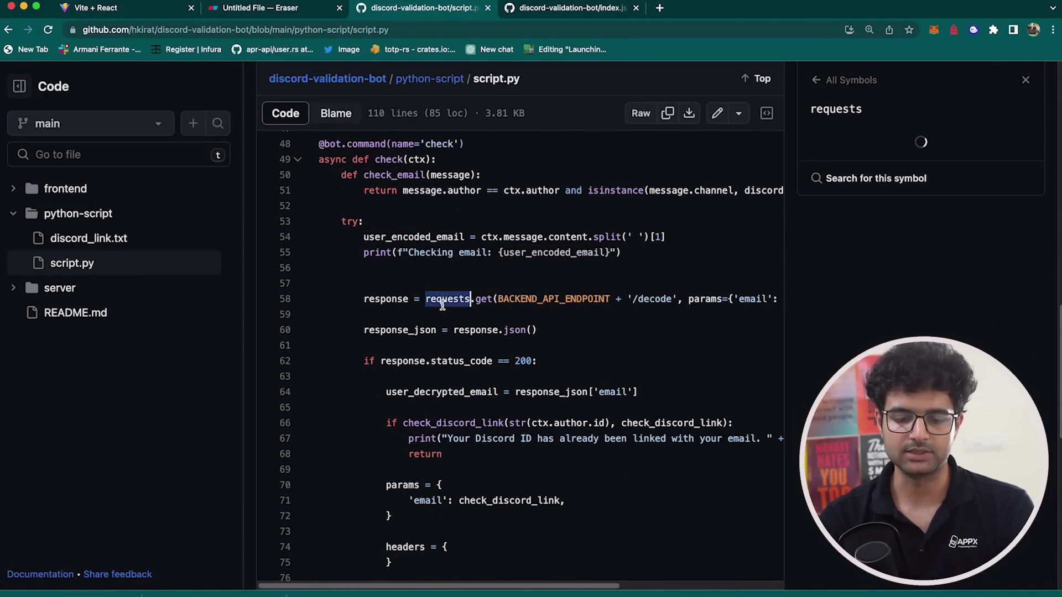
double_click(425, 394)
- Highlight the check logic on lines 66–78, including check_discord_link and its params and headers blocks
scroll(443, 354, down, 4)
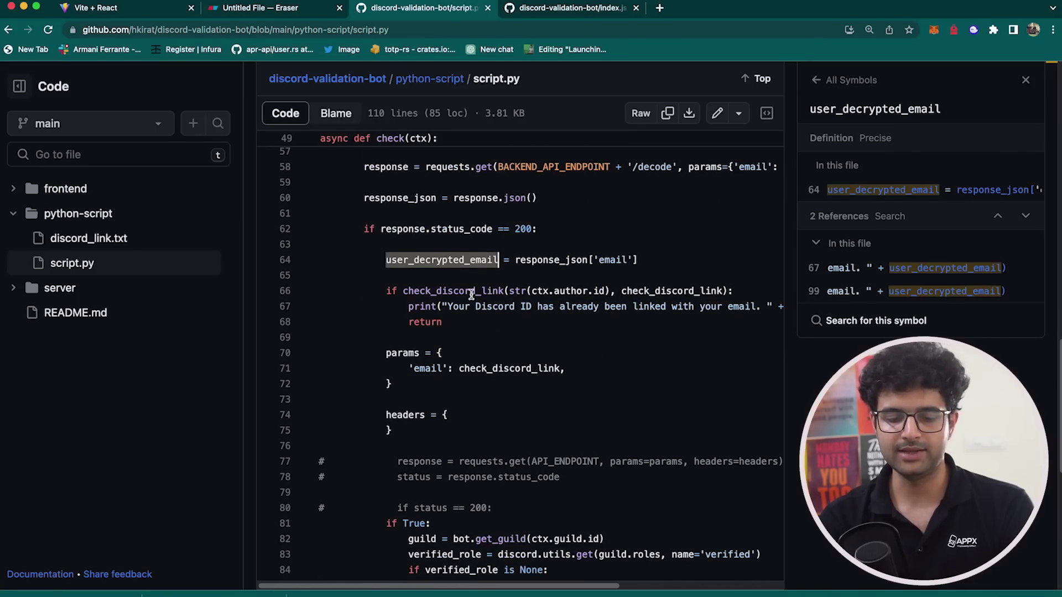
scroll(471, 293, down, 3)
drag(387, 189, 499, 337)
scroll(499, 337, down, 2)
click(522, 265)
drag(559, 280, 387, 160)
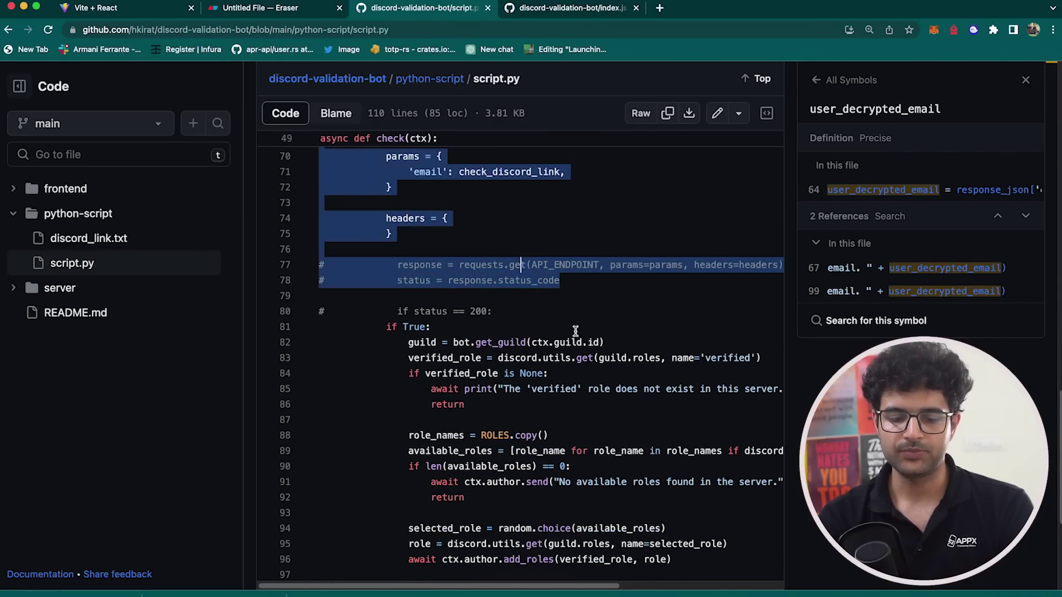
scroll(387, 160, down, 2)
scroll(442, 183, up, 3)
click(460, 189)
scroll(459, 224, up, 1)
drag(387, 200, 440, 275)
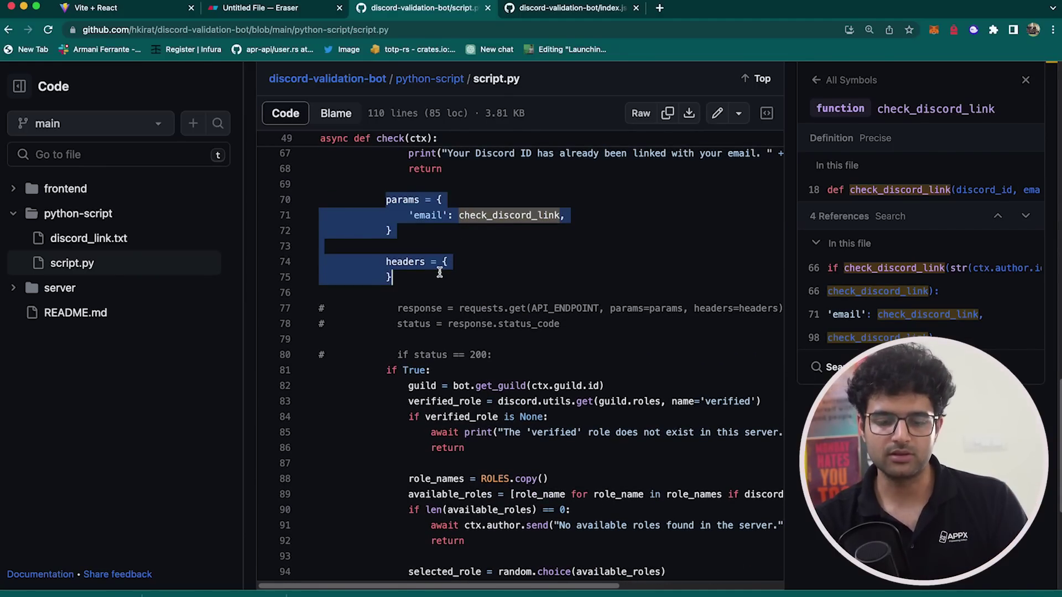
click(440, 272)
- Follow the roles reference on line 95 back to the role names list on lines 14–15
scroll(442, 276, down, 1)
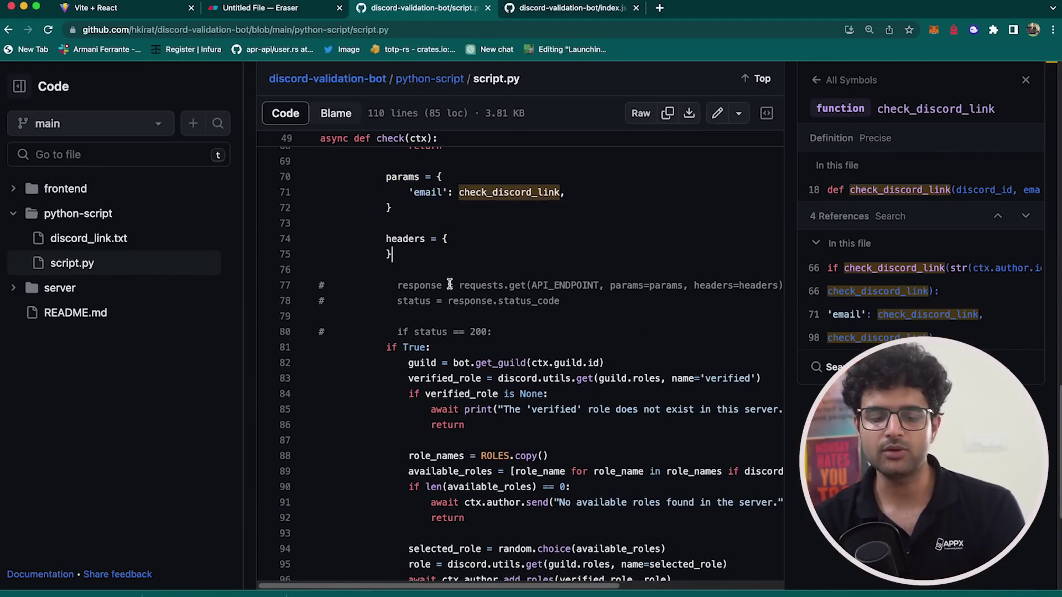
scroll(449, 284, down, 5)
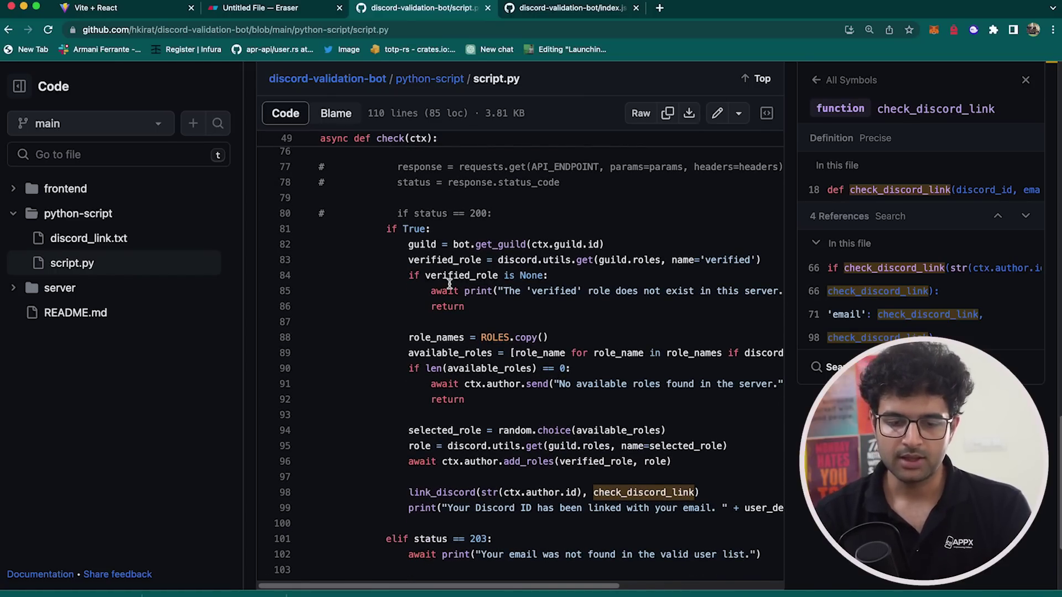
scroll(450, 284, down, 2)
drag(387, 193, 592, 474)
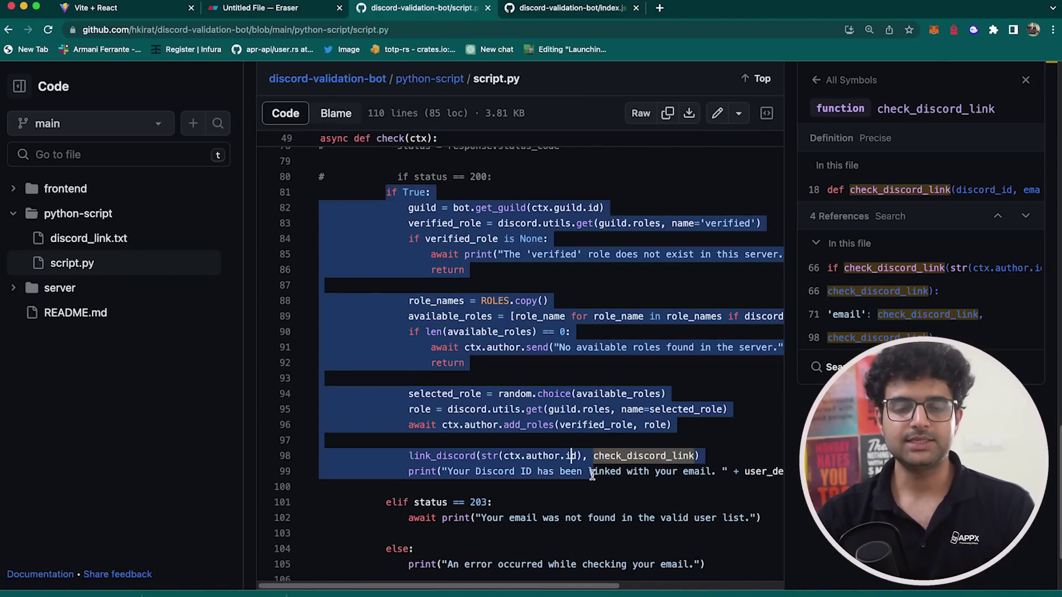
click(606, 409)
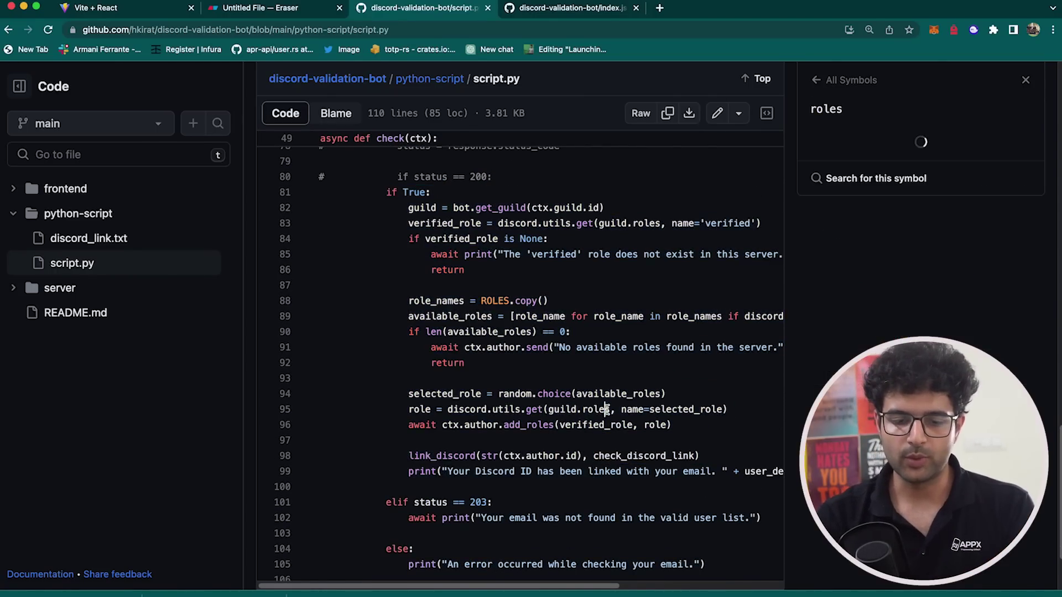
scroll(607, 408, up, 20)
scroll(607, 409, up, 10)
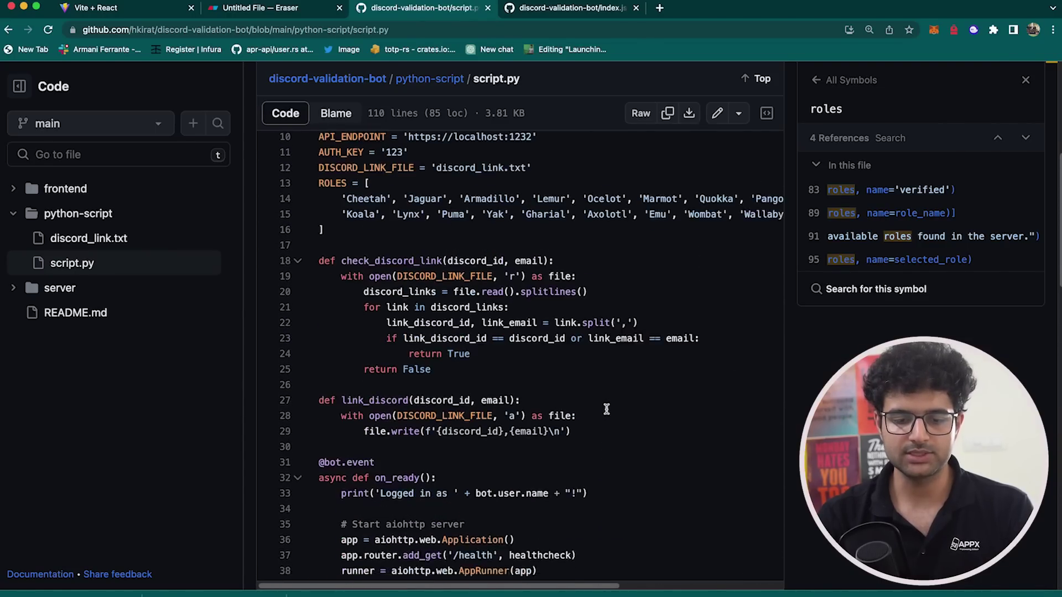
drag(336, 271, 329, 249)
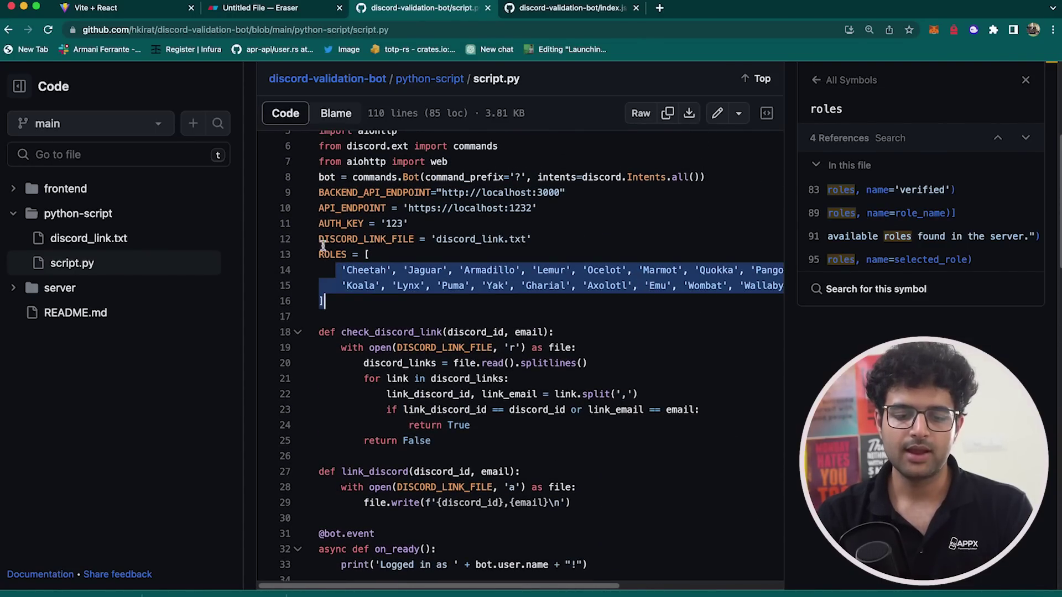
- Trace the ROLES constant through available_roles to the randomly chosen selected_role
double_click(328, 254)
key(super+f)
scroll(569, 328, down, 4)
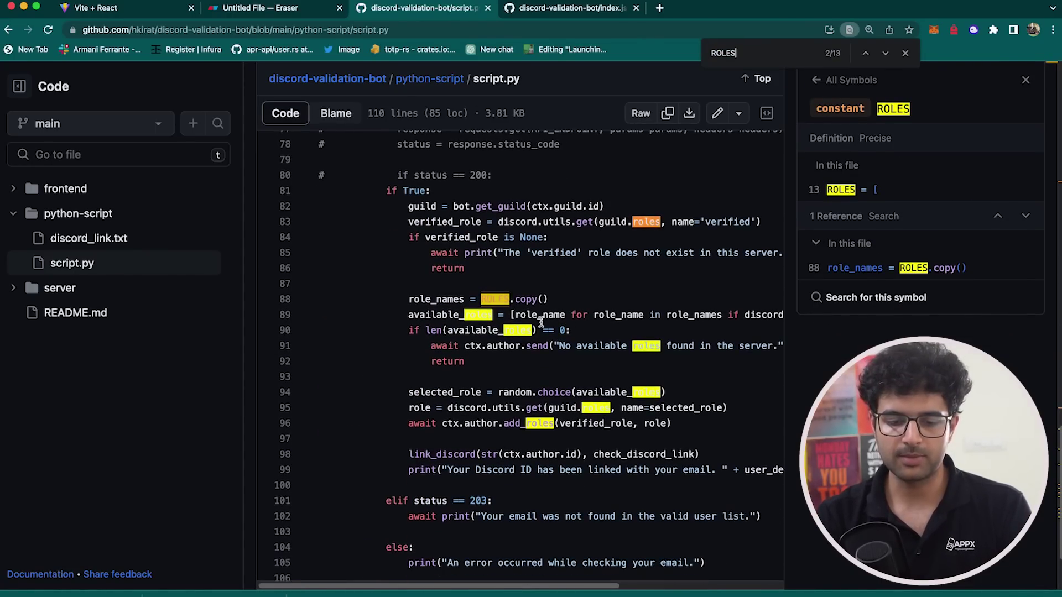
click(533, 324)
scroll(485, 351, down, 2)
click(481, 332)
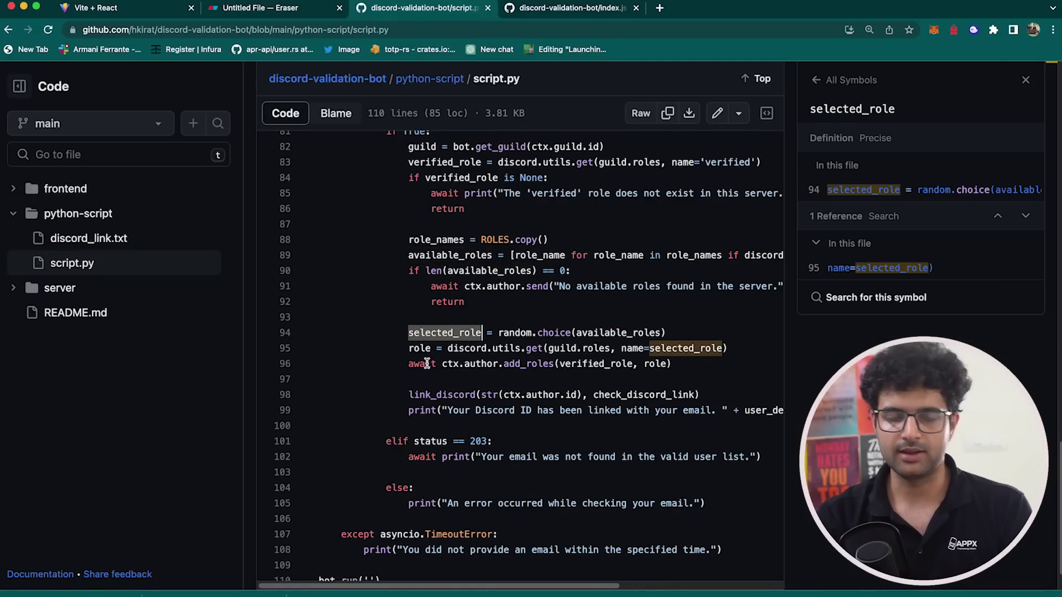
- Look up the ctx references and the link_discord function that links the Discord ID
click(519, 396)
scroll(541, 387, down, 3)
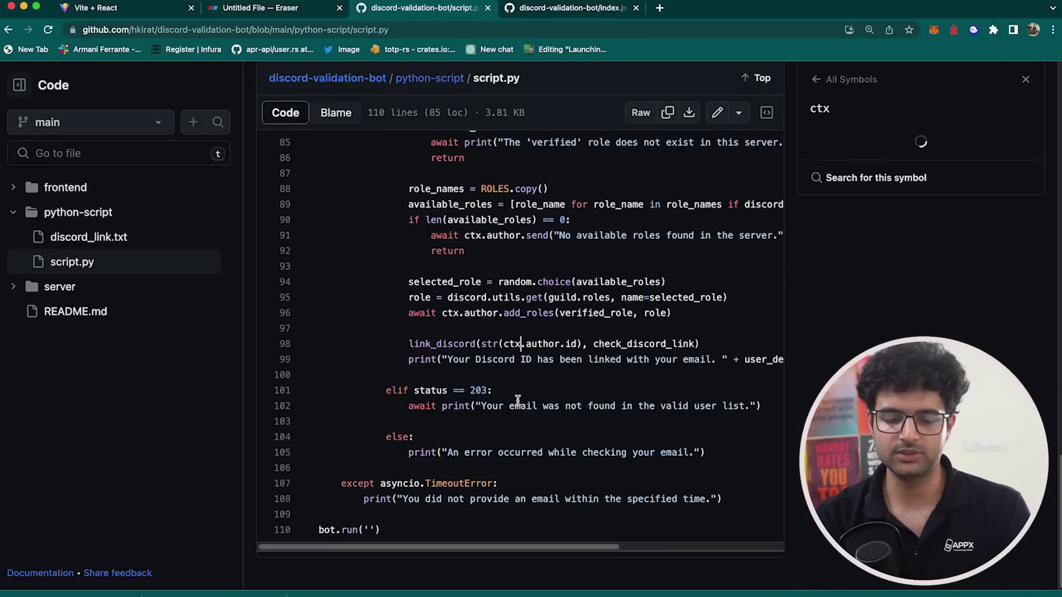
scroll(566, 374, up, 2)
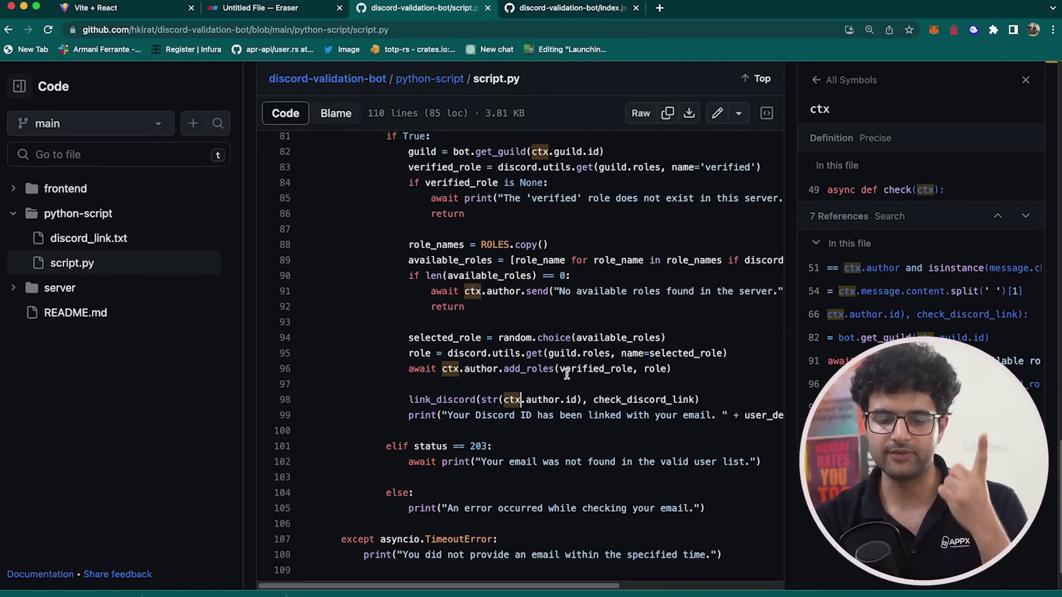
scroll(566, 374, up, 1)
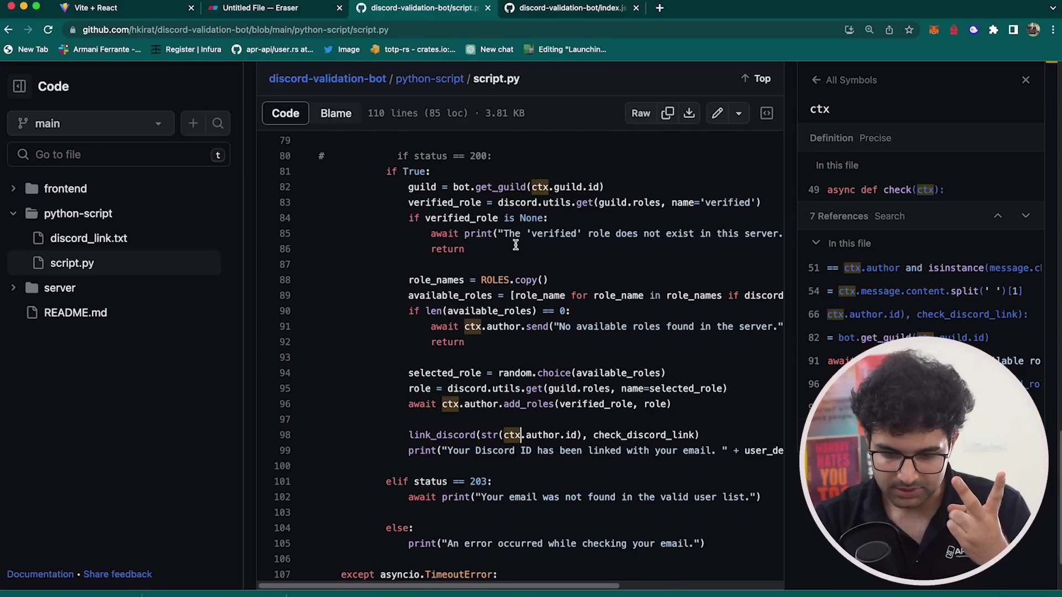
scroll(508, 387, down, 2)
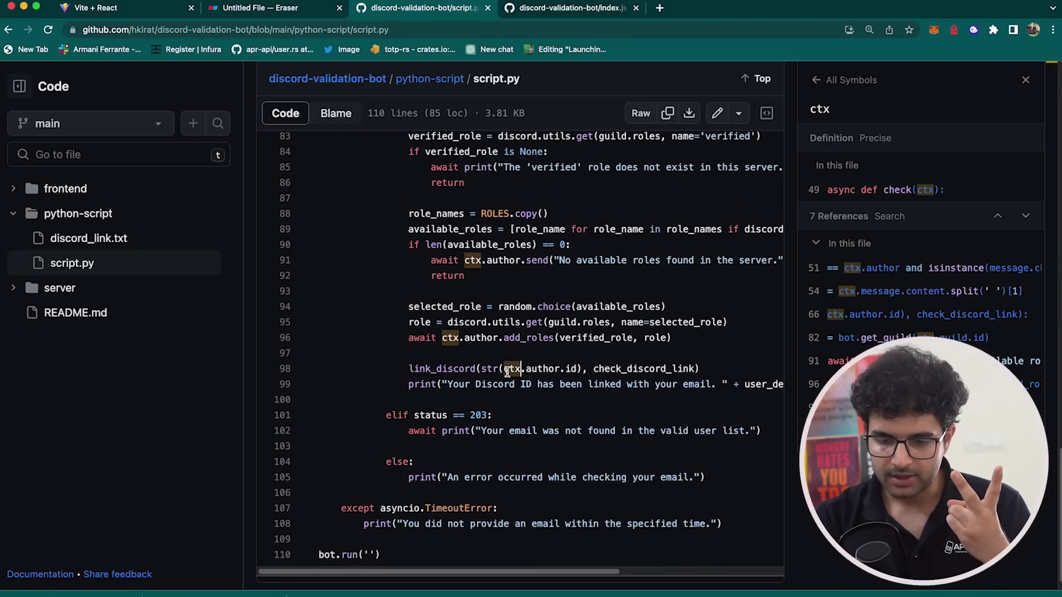
scroll(507, 372, down, 1)
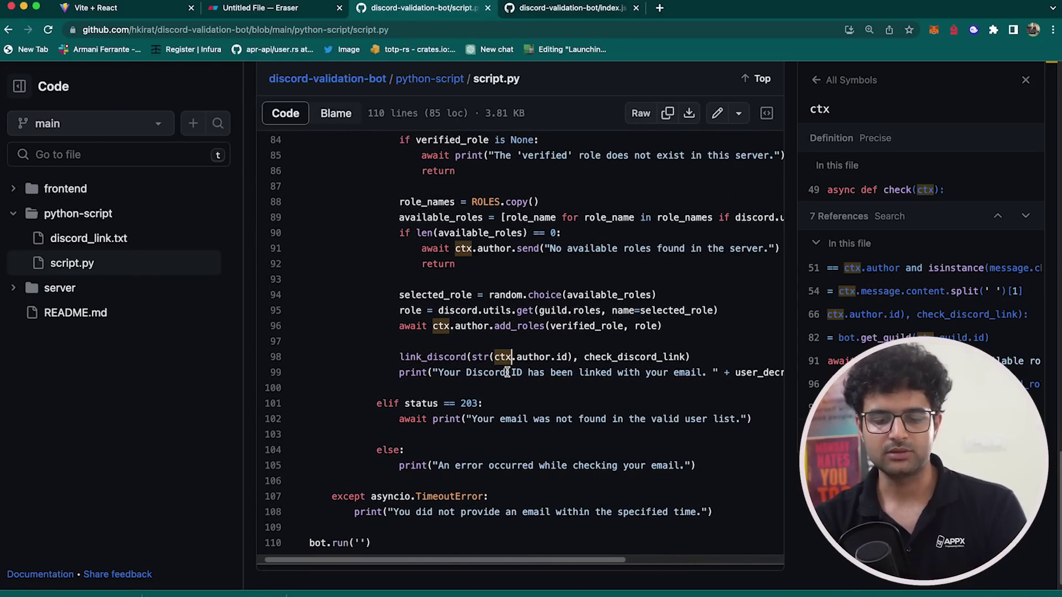
click(448, 357)
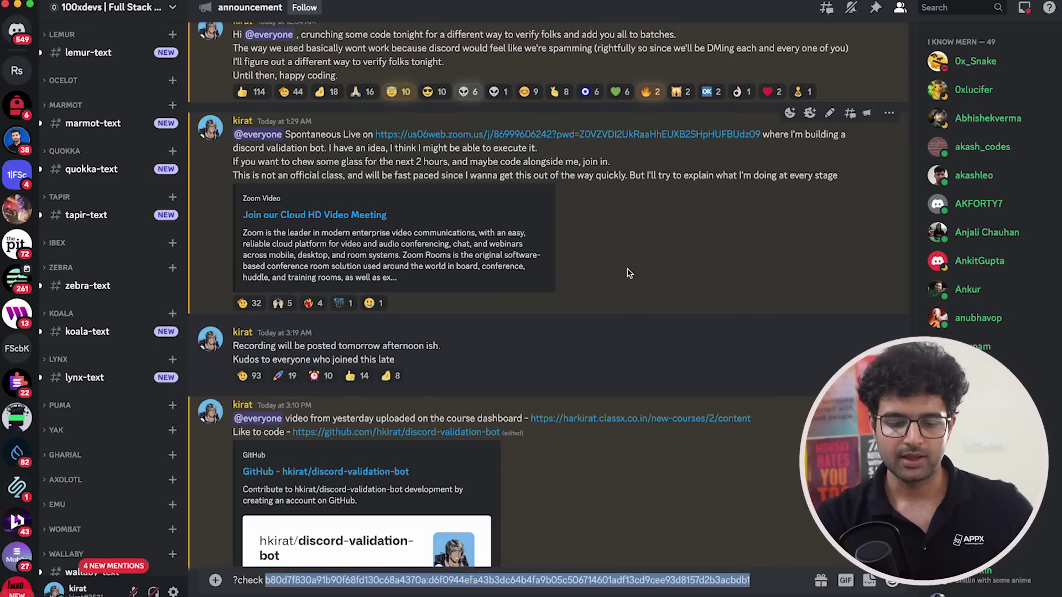
- Select the whole drafted ?check message in Discord, then only its encrypted email hash
triple_click(312, 580)
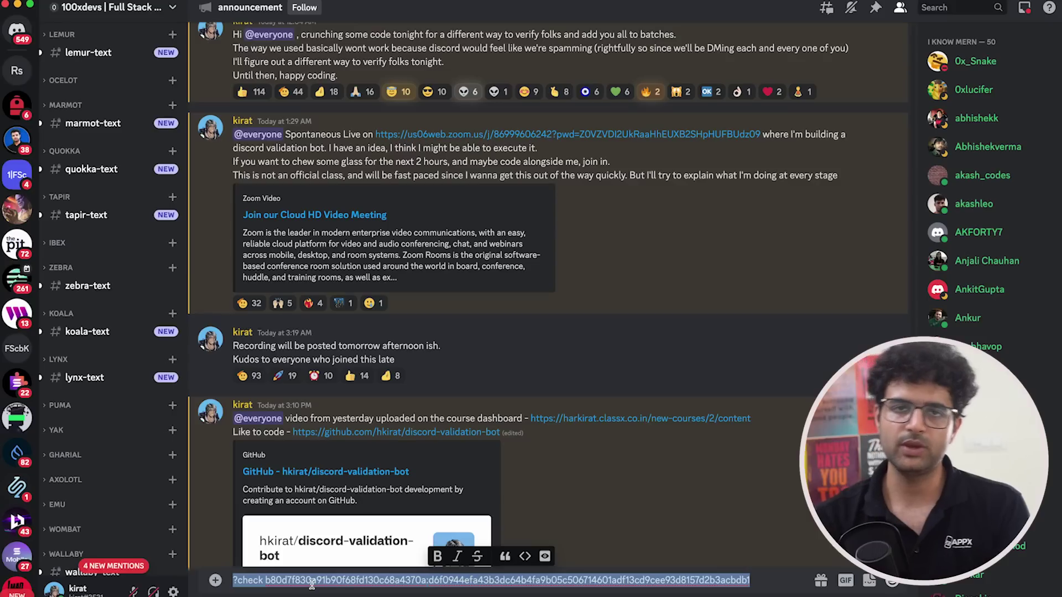
double_click(312, 582)
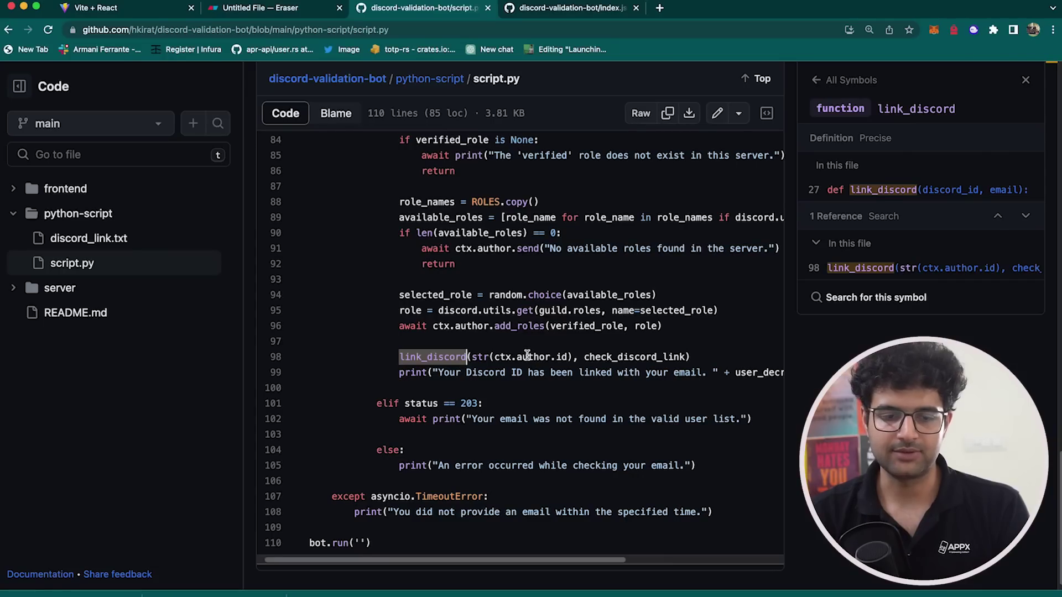
- Look up the author references on line 98 and the random module on line 94
click(528, 357)
click(494, 283)
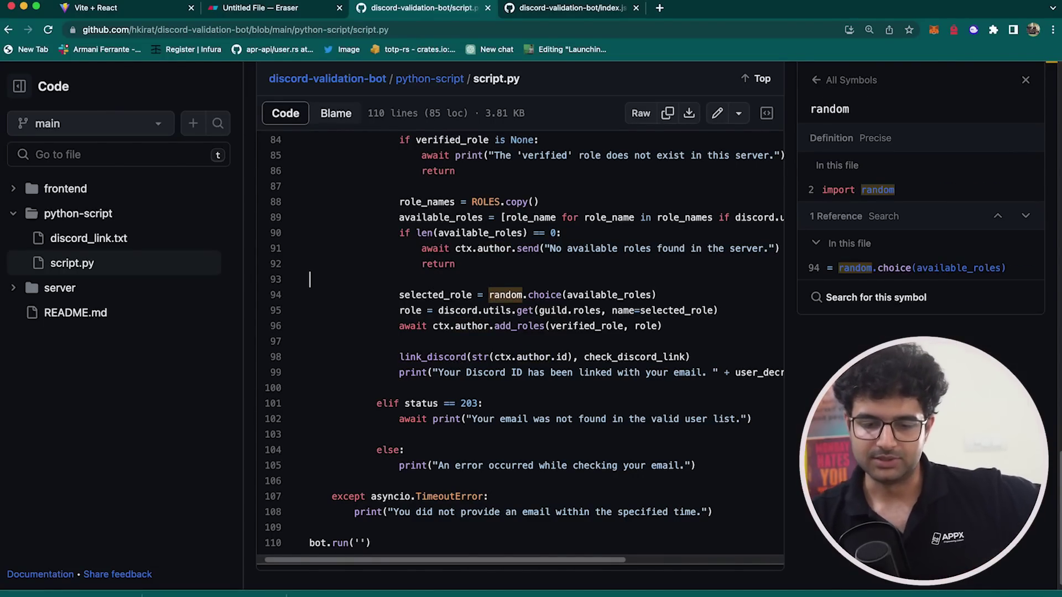
scroll(493, 283, up, 10)
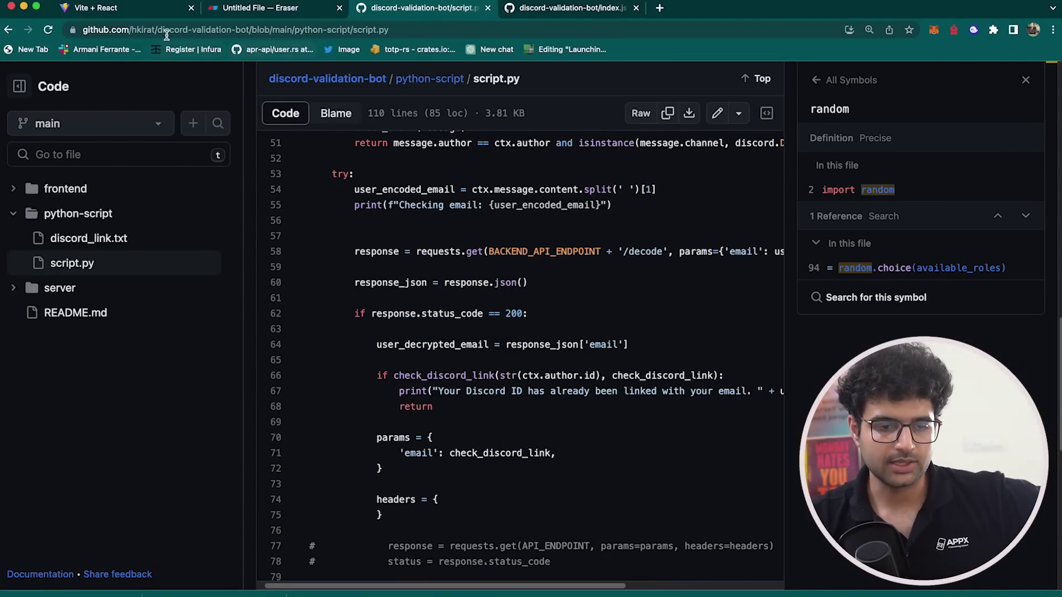
- Move the index.js tab so it sits before the script.py tab
click(133, 8)
click(265, 16)
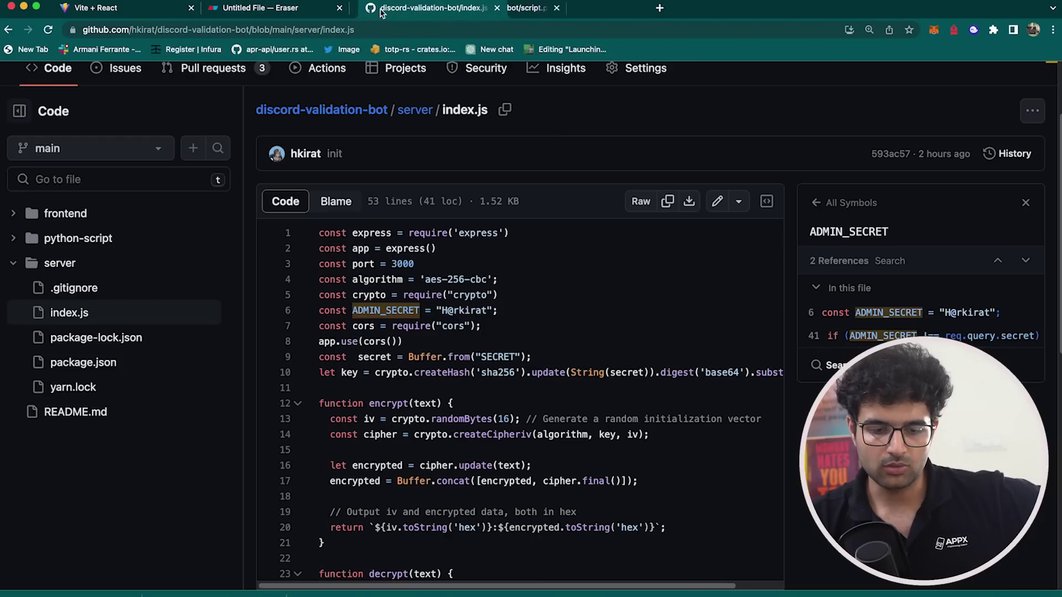
drag(525, 14, 382, 14)
- On the email verification page, select the generated ?check command line
click(122, 6)
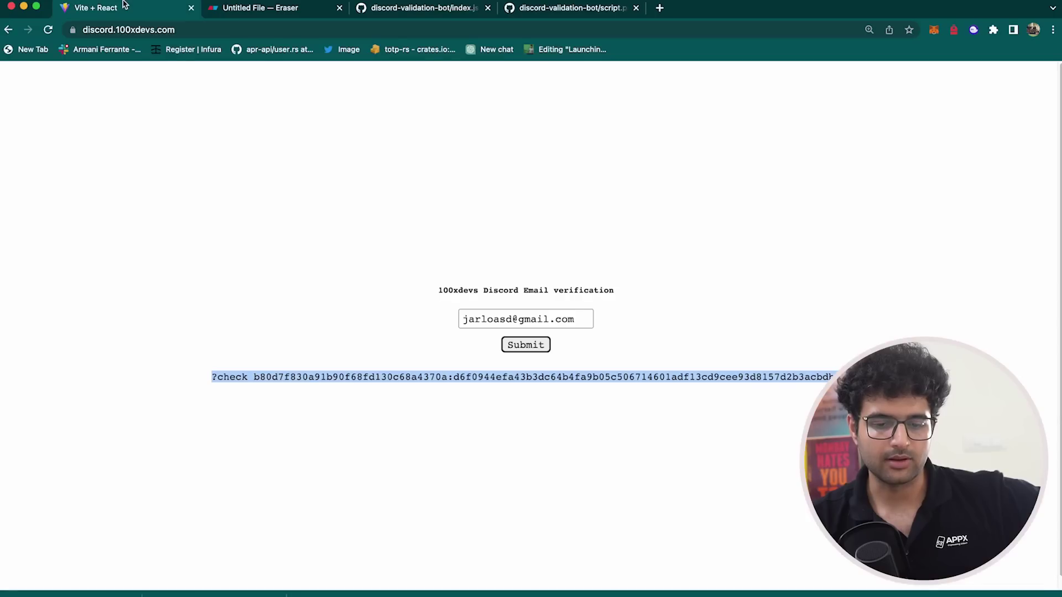
click(432, 277)
triple_click(431, 371)
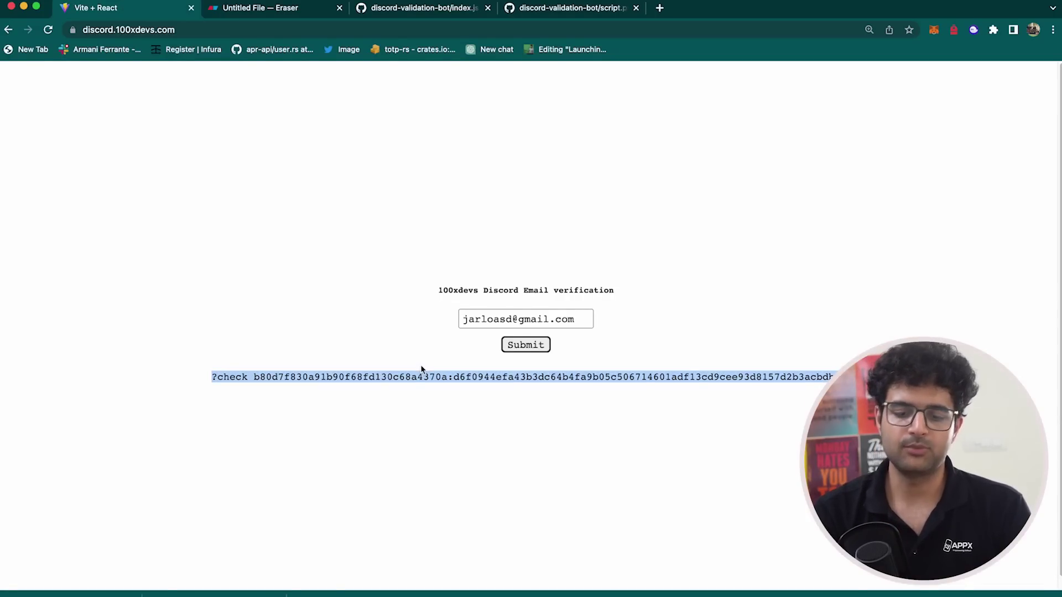
key(shift+Tab)
click(432, 368)
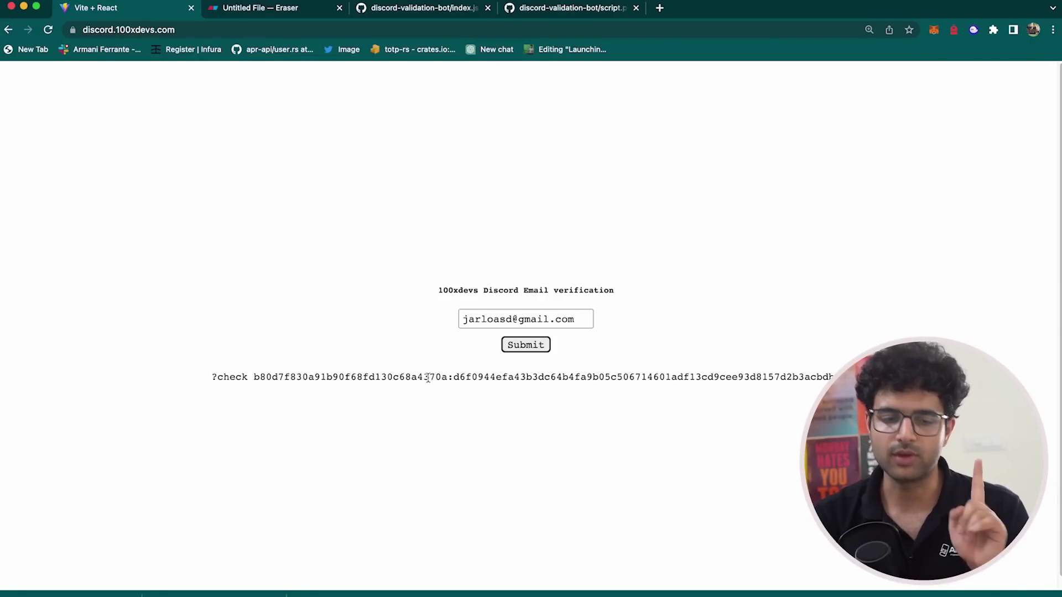
- Open the course dashboard in a new page and view the cohort's lessons
key(super+t)
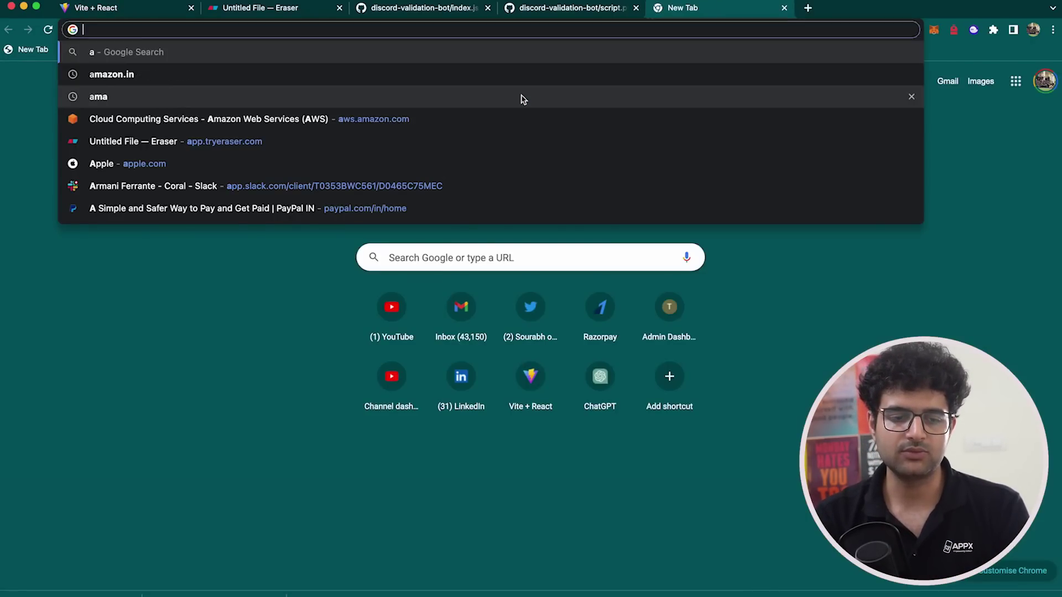
text(har)
key(Return)
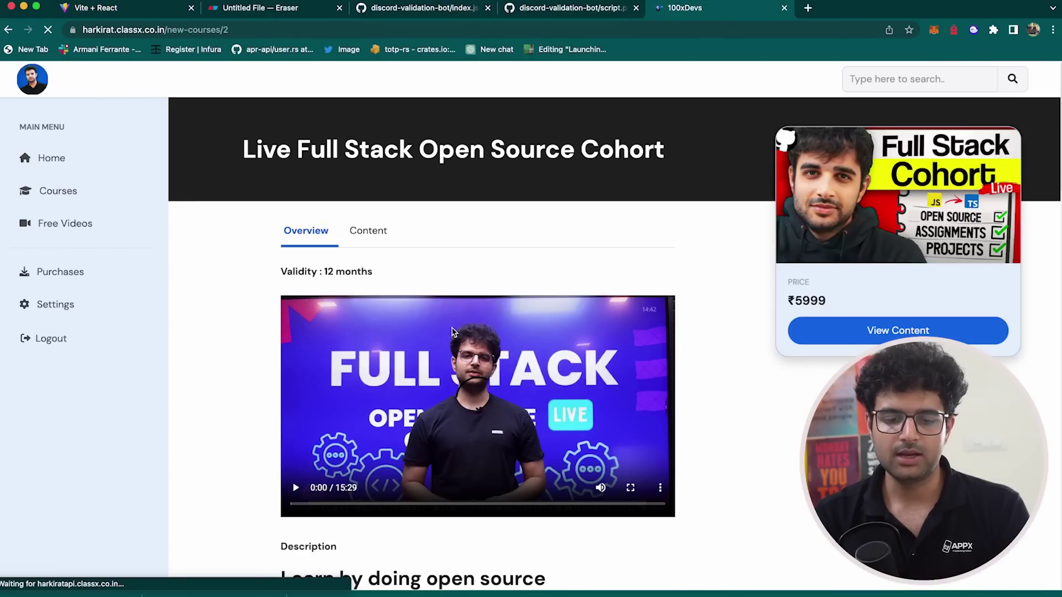
click(360, 237)
click(796, 332)
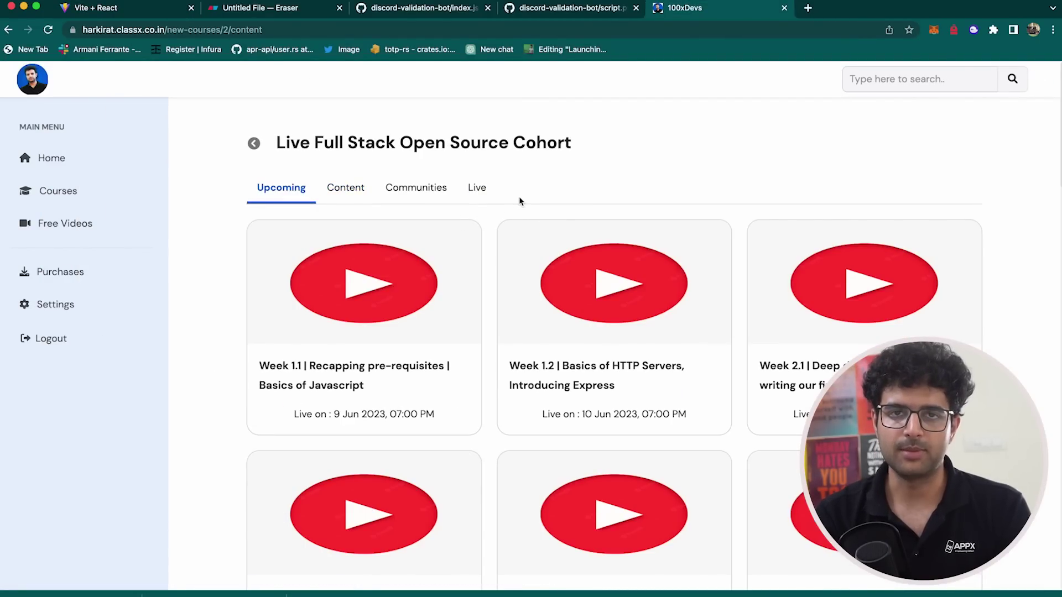
- Back on the verification page, highlight the entered email and copy the ?check command
key(super+1)
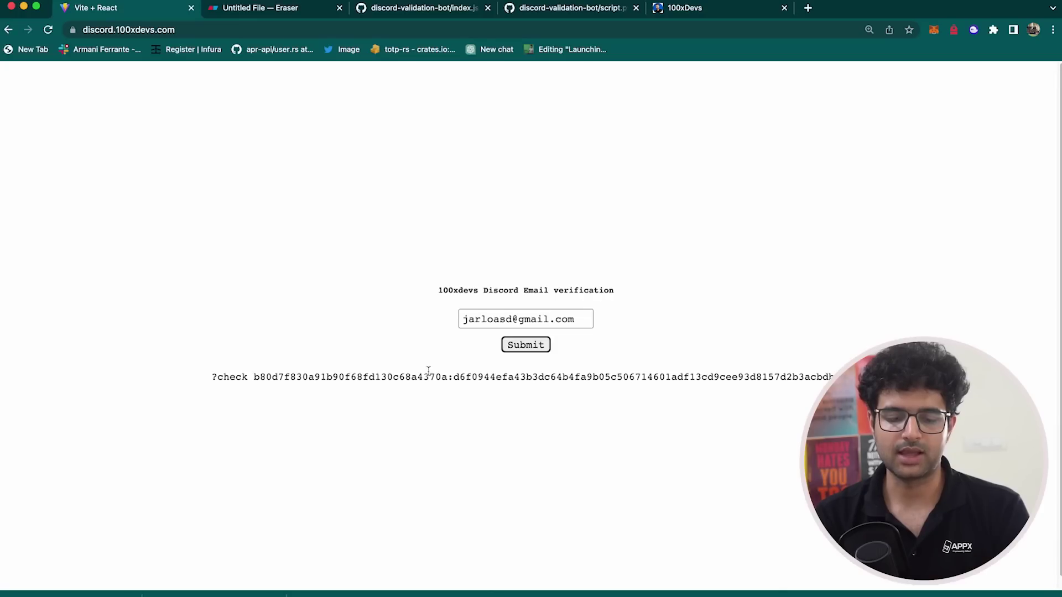
triple_click(427, 376)
click(448, 191)
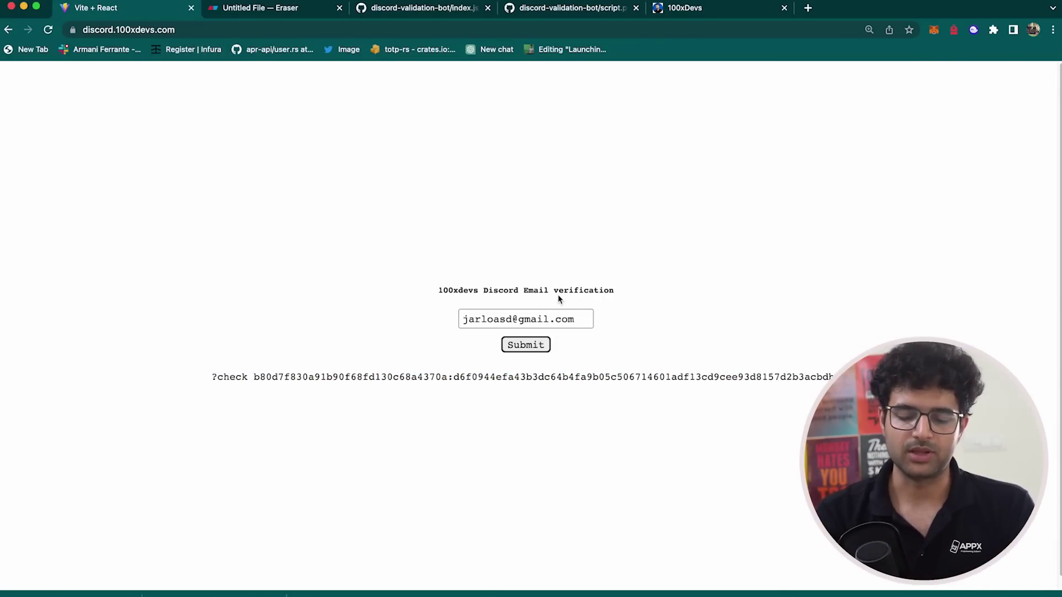
triple_click(564, 320)
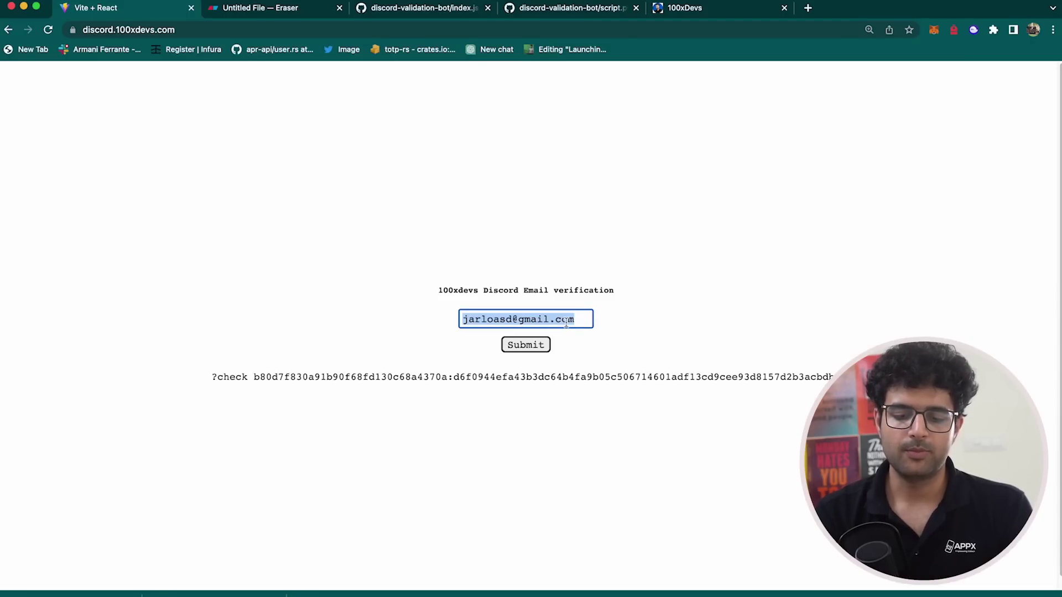
click(641, 328)
click(569, 325)
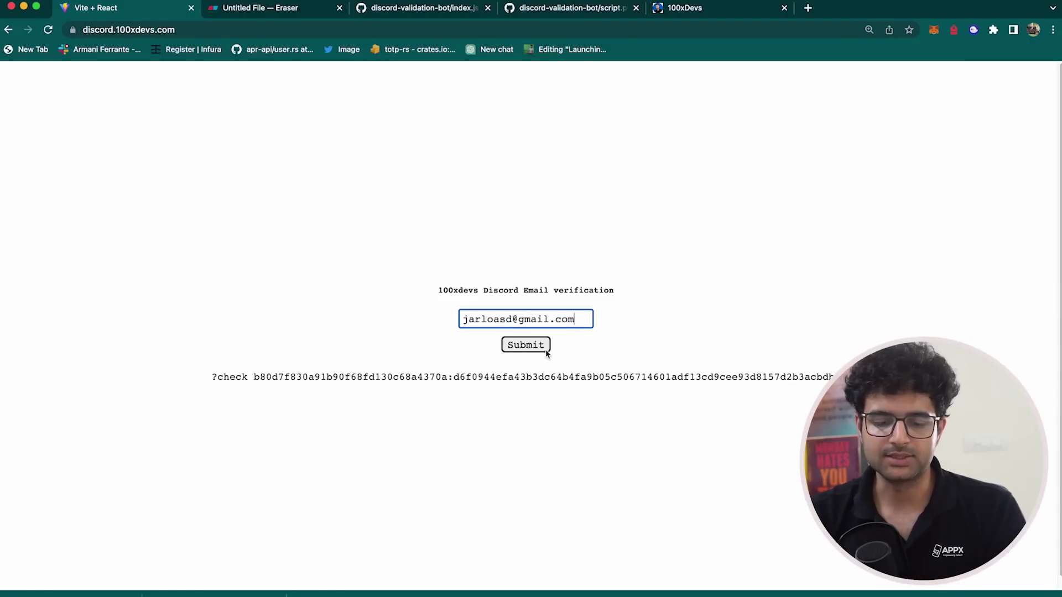
triple_click(490, 384)
key(super+Tab)
key(super+Tab)
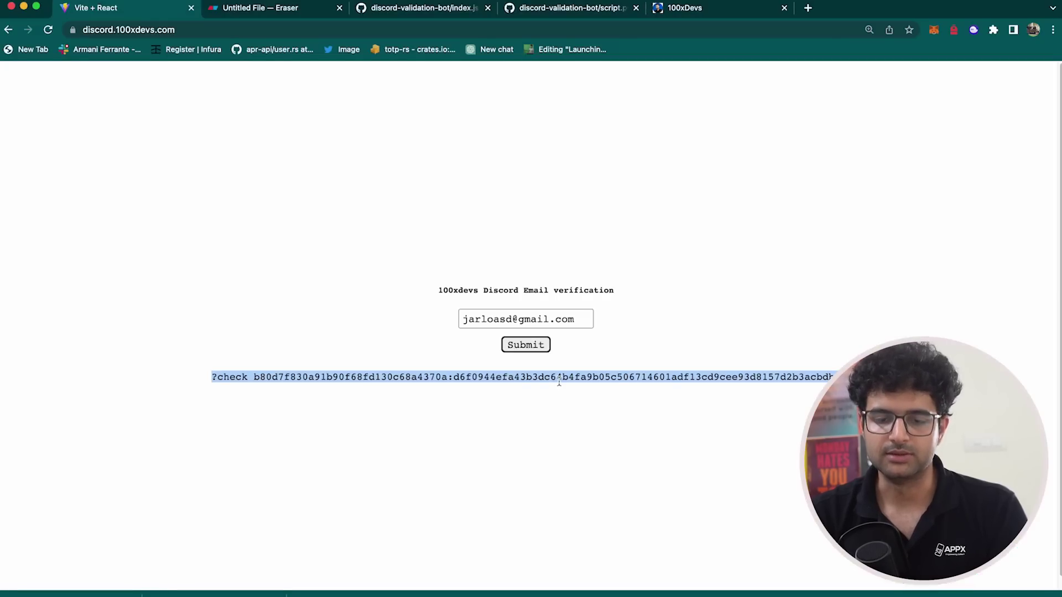
click(718, 150)
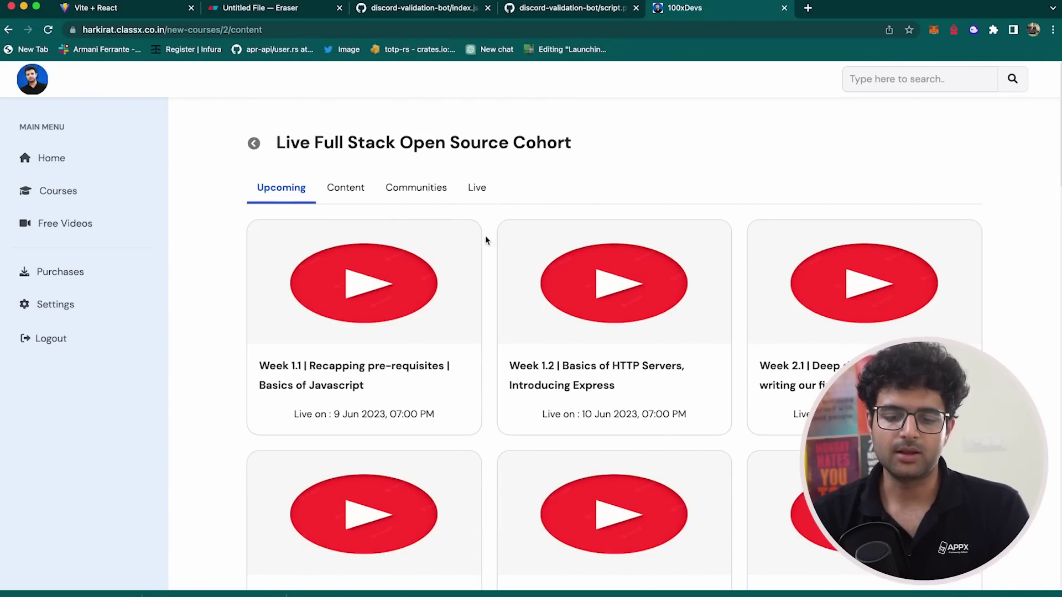
drag(493, 223, 525, 366)
key(super+Tab)
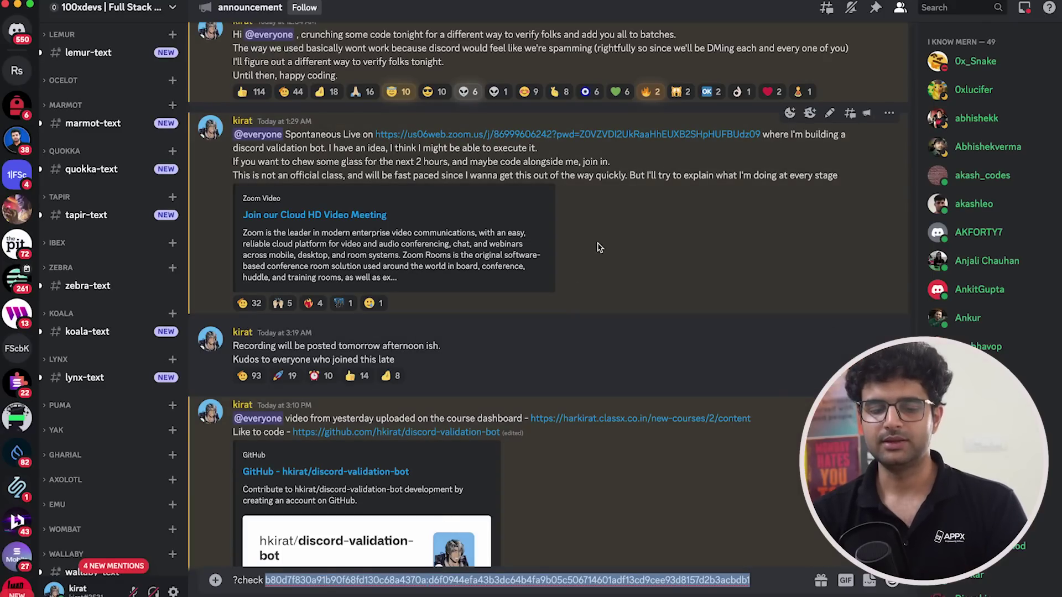
key(ctrl+a)
key(BackSpace)
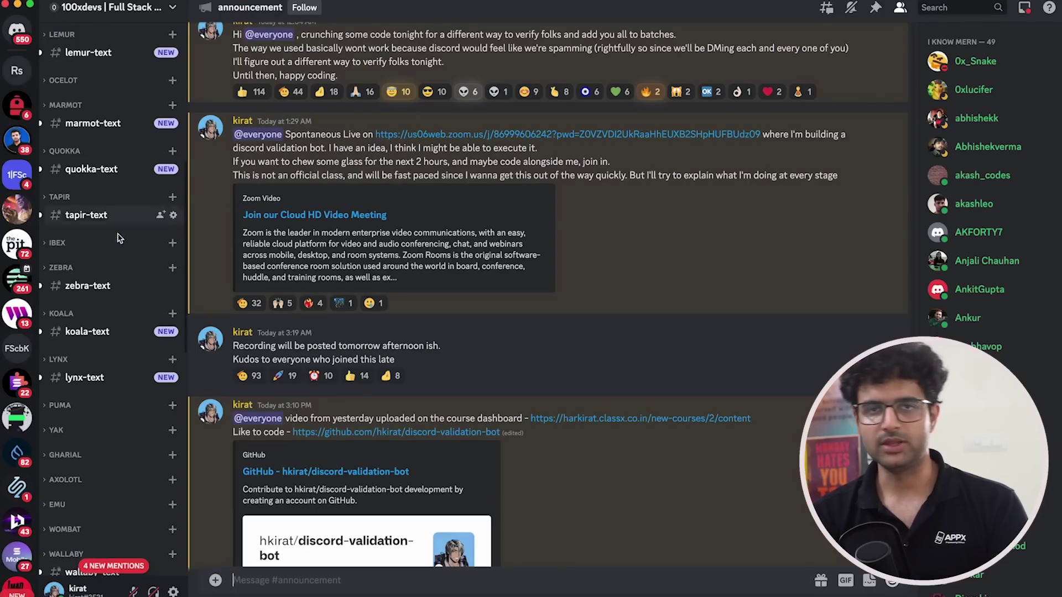
key(super+Tab)
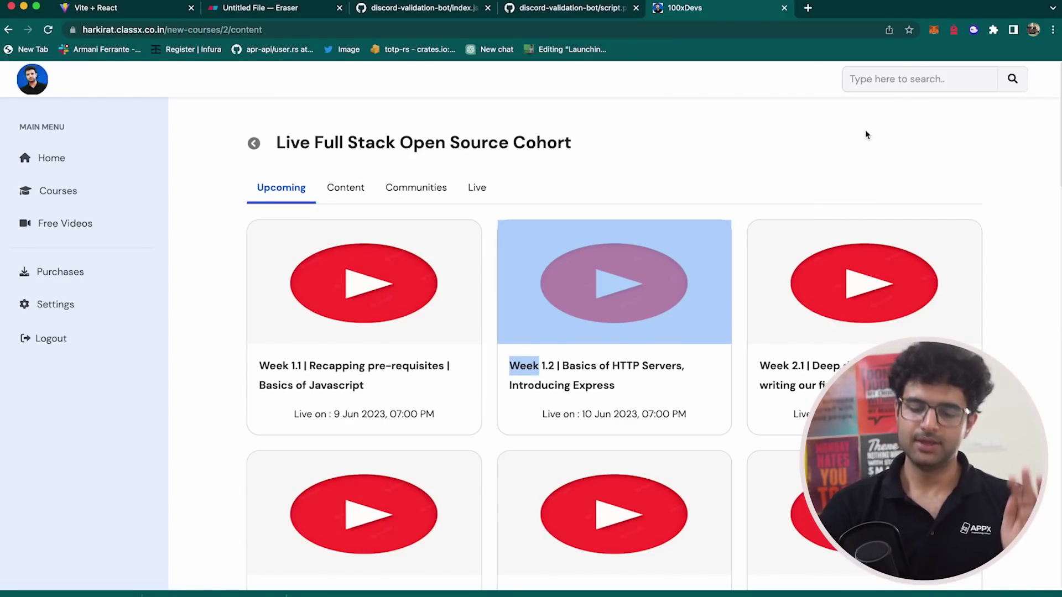
click(865, 132)
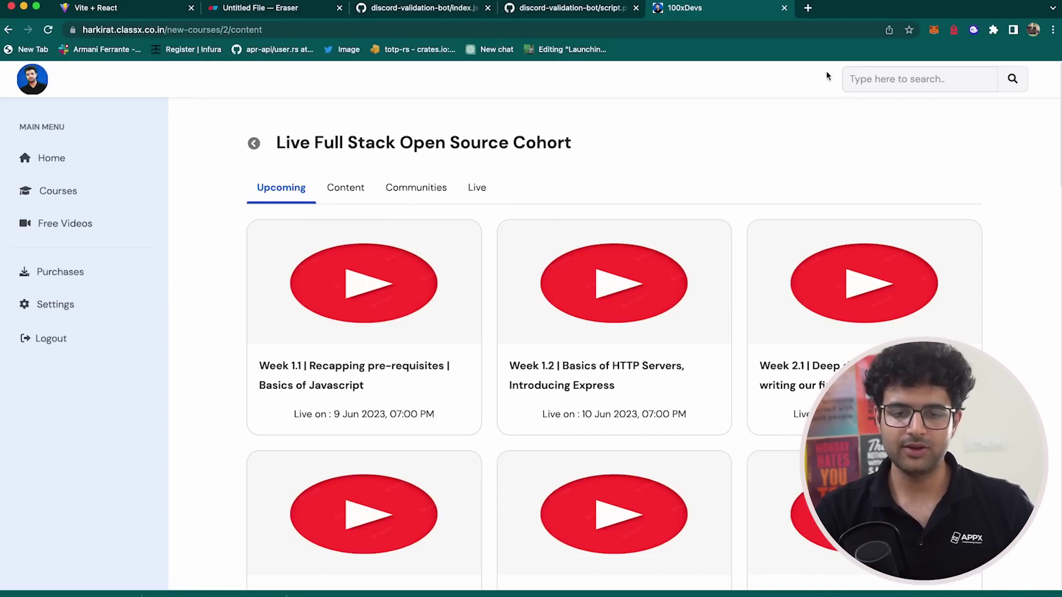
click(443, 11)
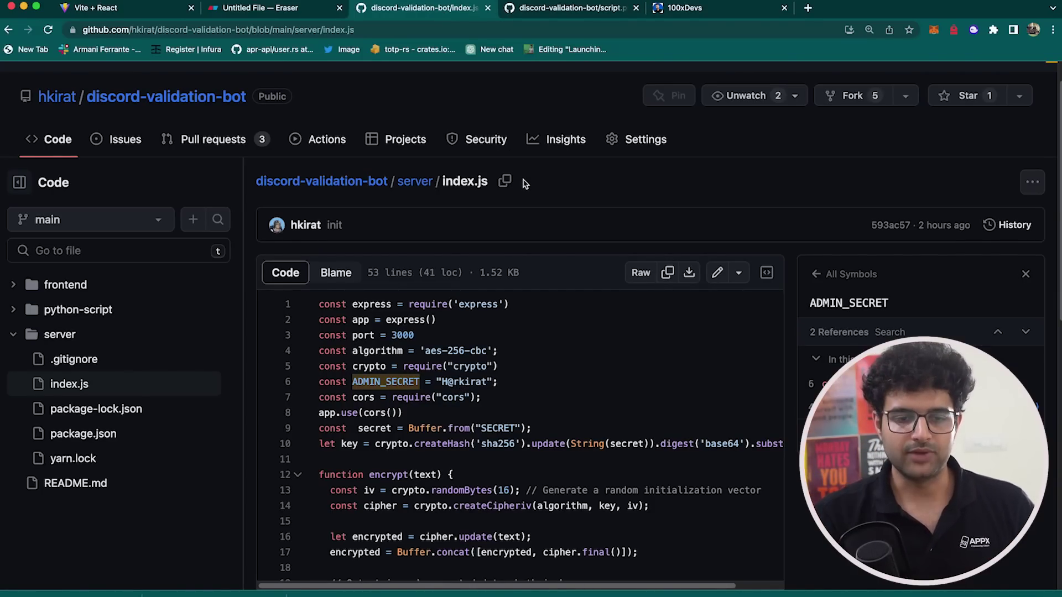
click(719, 8)
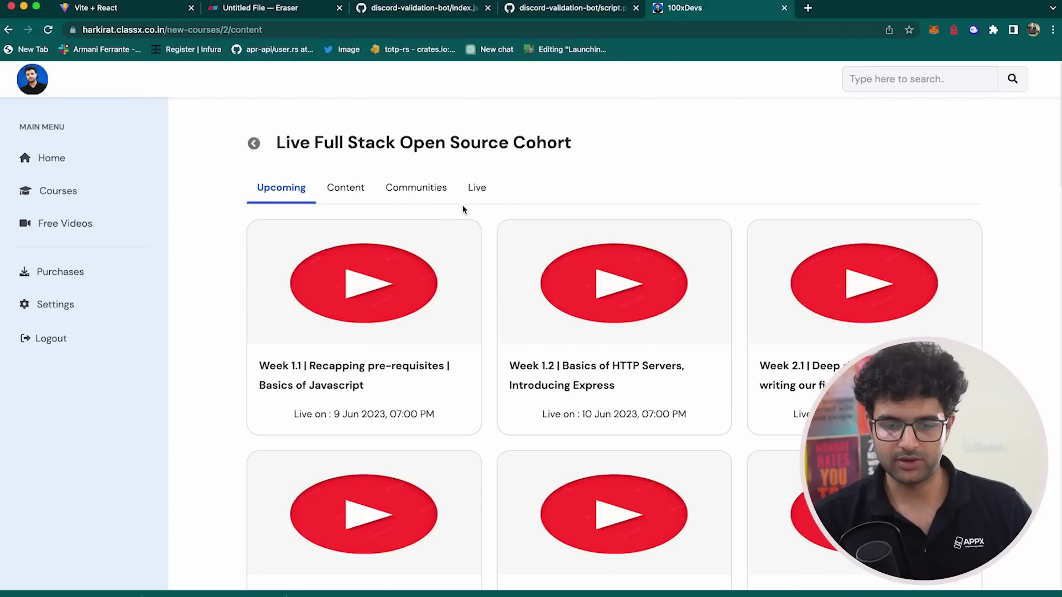
- Open the cohort's Content list, briefly play the late-night Discord bot session, then browse the list
click(429, 200)
click(346, 188)
scroll(367, 370, down, 2)
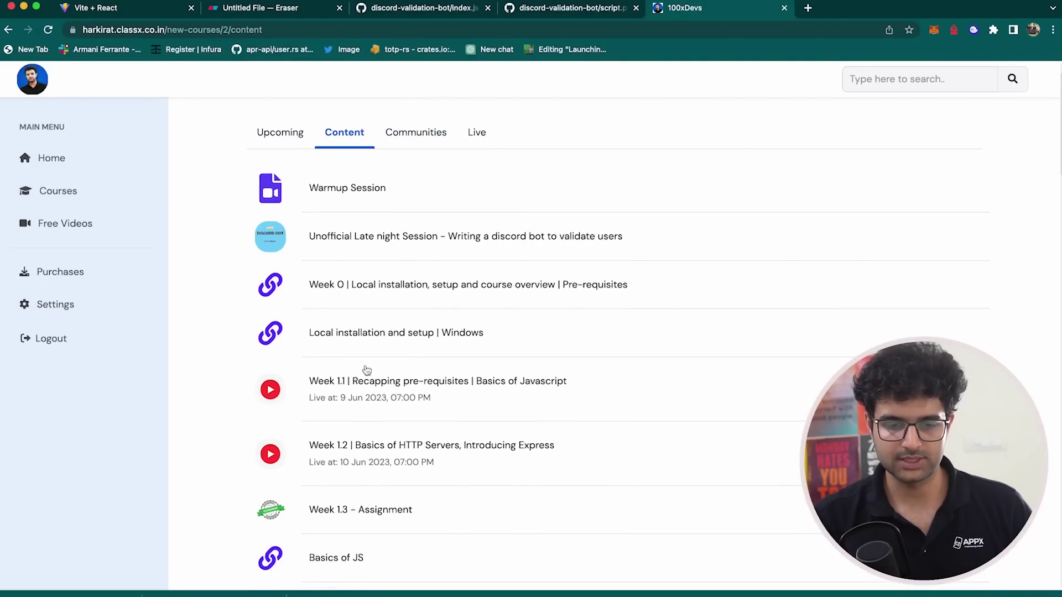
click(276, 250)
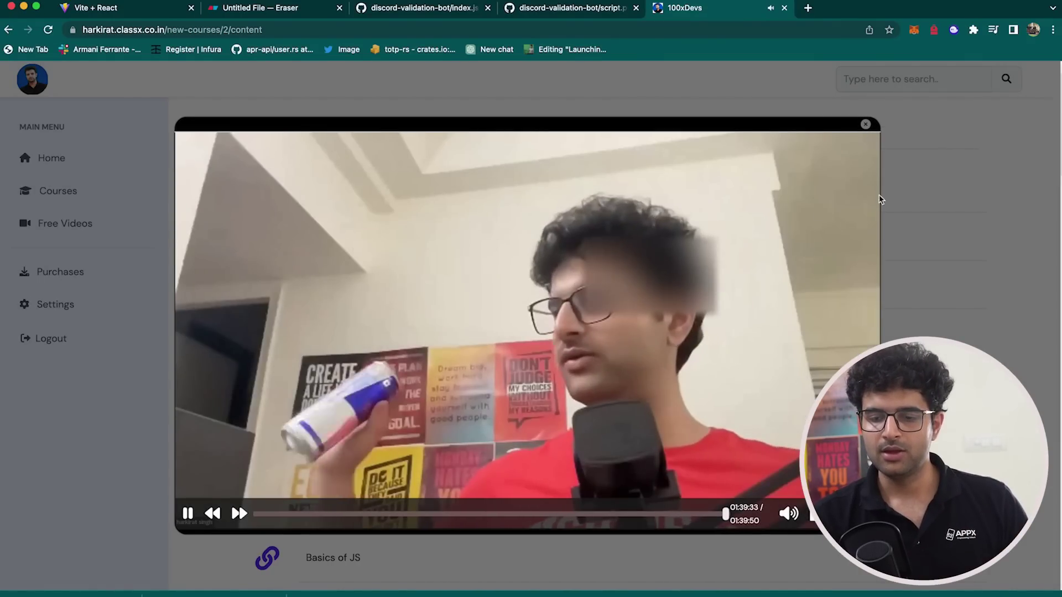
click(865, 126)
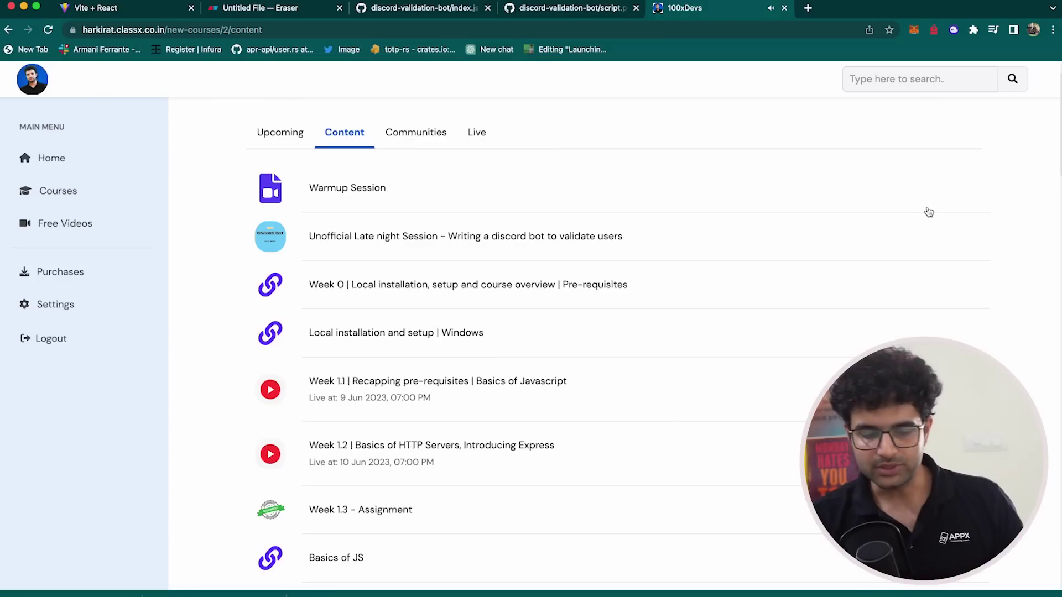
scroll(346, 403, down, 1)
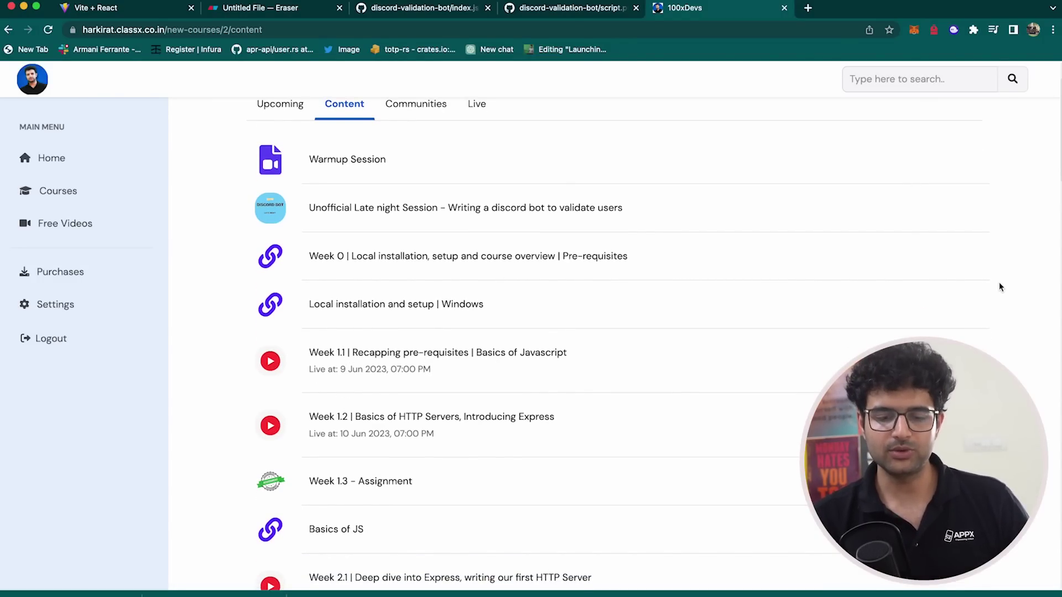
scroll(1000, 286, up, 3)
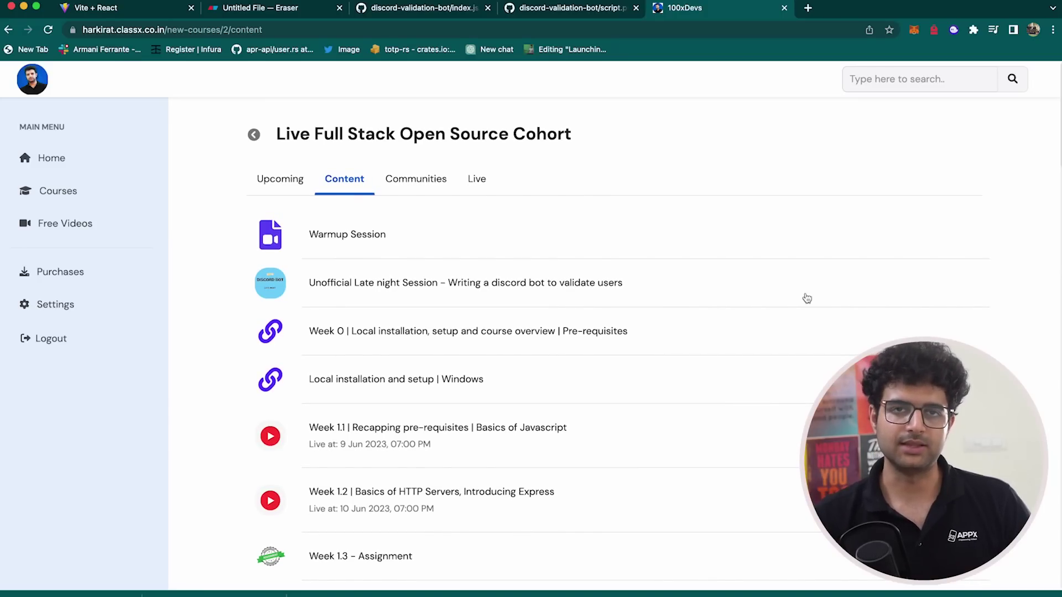